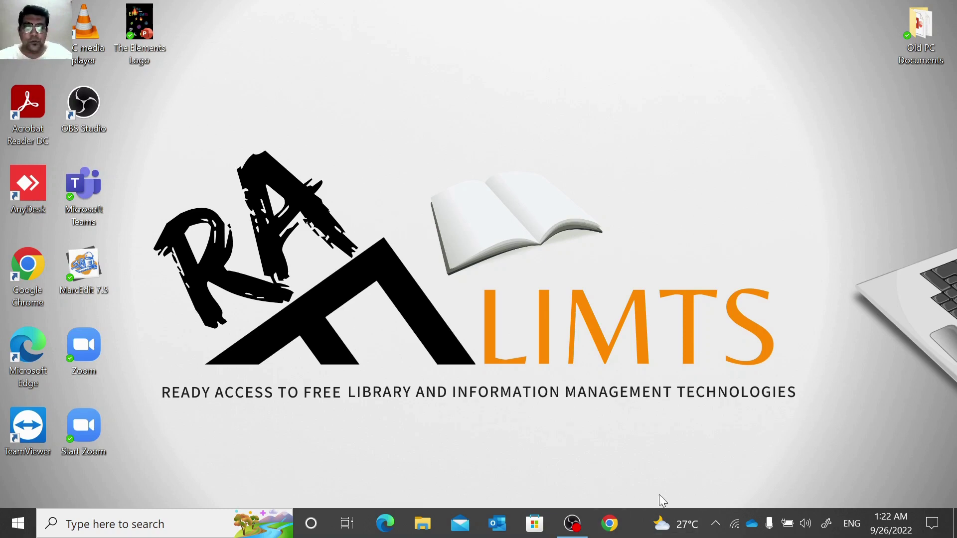
Search the web for 'koha demo' and open the koha-community.org Demo page.
{"action": "left_click", "coordinate": [616, 530]}
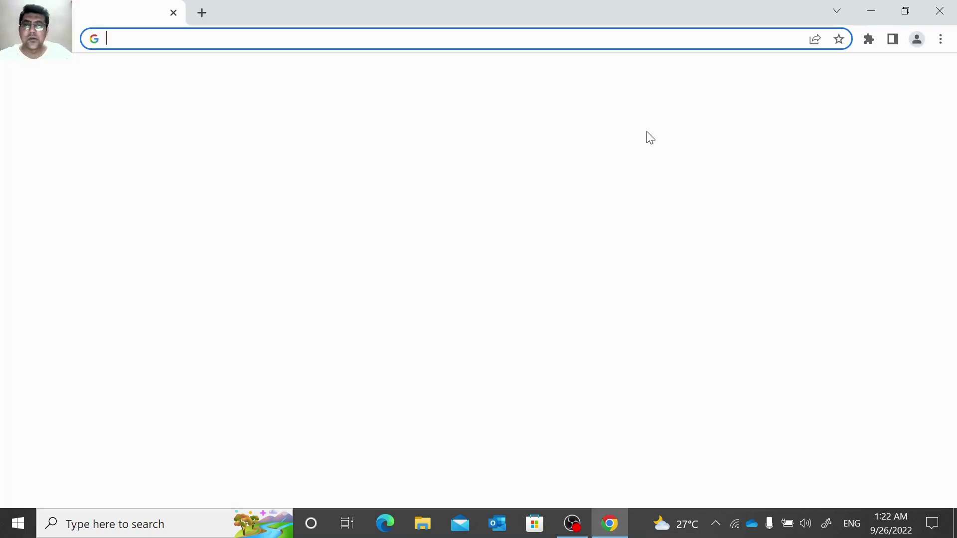
{"action": "type", "text": "koha de"}
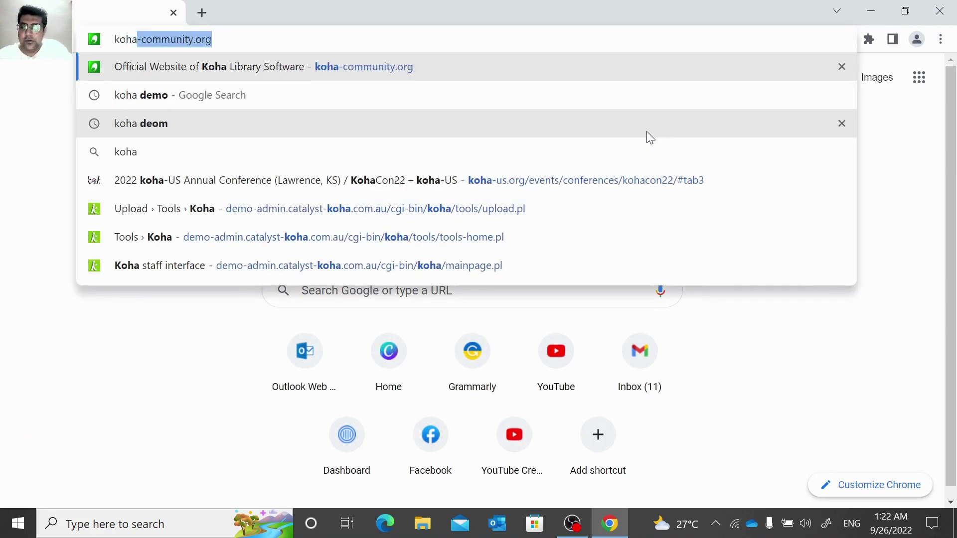
{"action": "type", "text": "mo"}
{"action": "key", "text": "Return"}
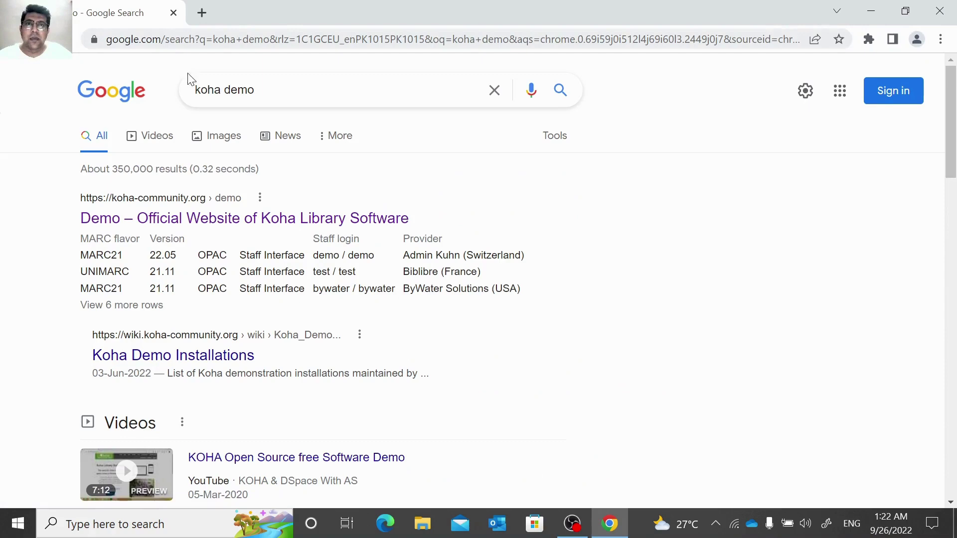
{"action": "left_click", "coordinate": [265, 215]}
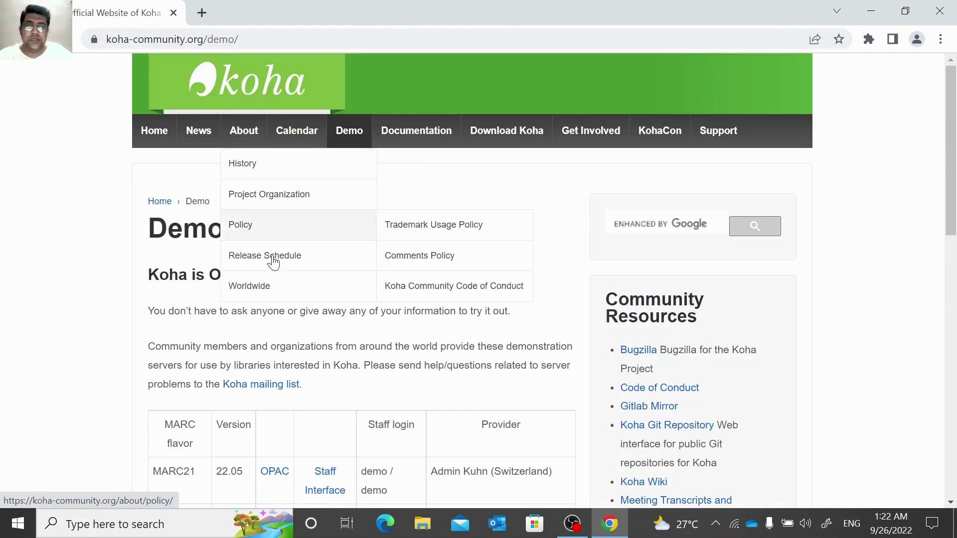
Open the Staff Interface of the Catalyst IT (Australia) demo server.
{"action": "scroll", "coordinate": [384, 419], "scroll_direction": "down", "scroll_amount": 3}
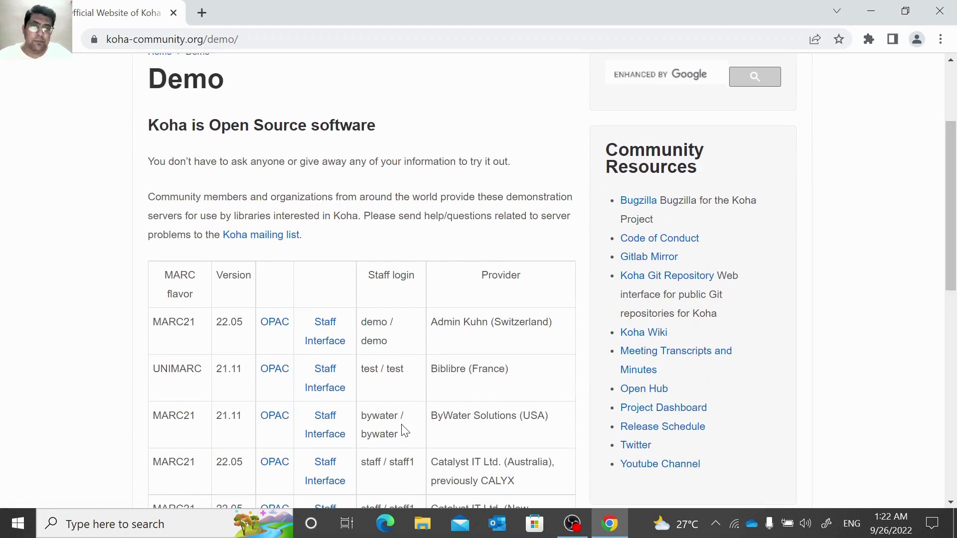
{"action": "scroll", "coordinate": [404, 432], "scroll_direction": "down", "scroll_amount": 2}
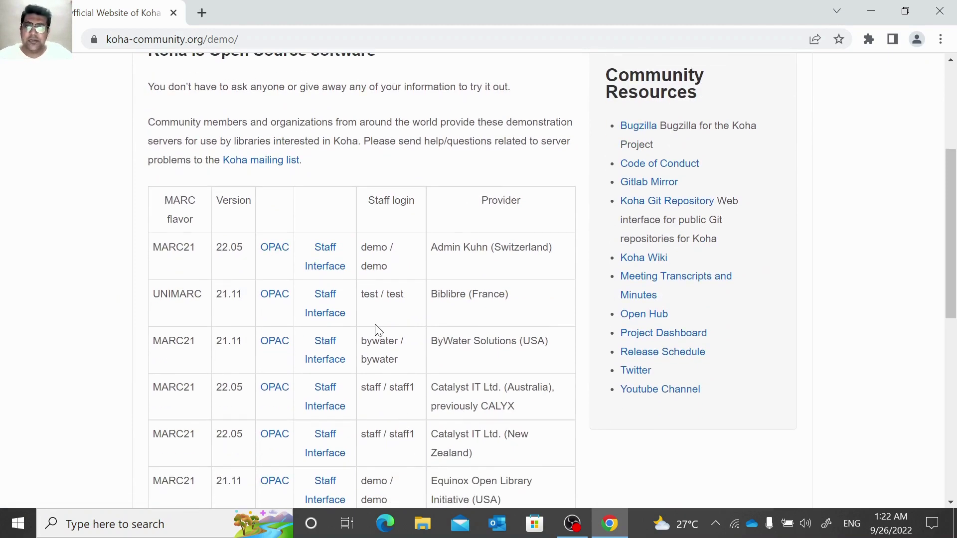
{"action": "scroll", "coordinate": [310, 243], "scroll_direction": "up", "scroll_amount": 5}
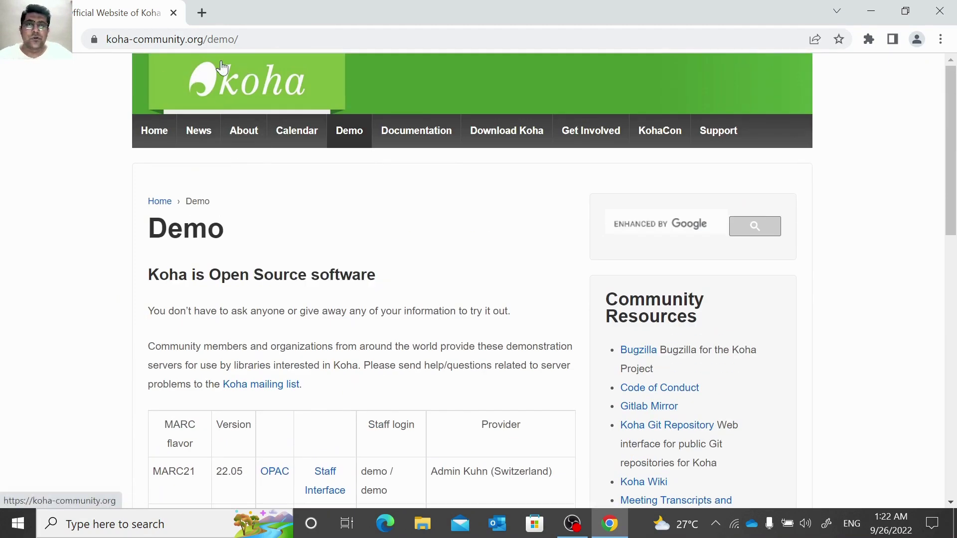
{"action": "scroll", "coordinate": [367, 261], "scroll_direction": "down", "scroll_amount": 4}
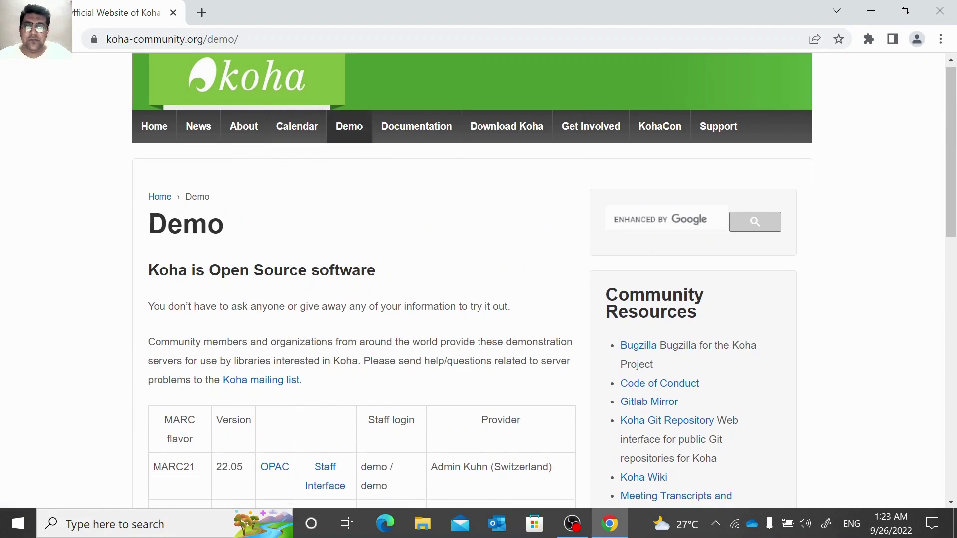
{"action": "scroll", "coordinate": [443, 477], "scroll_direction": "down", "scroll_amount": 2}
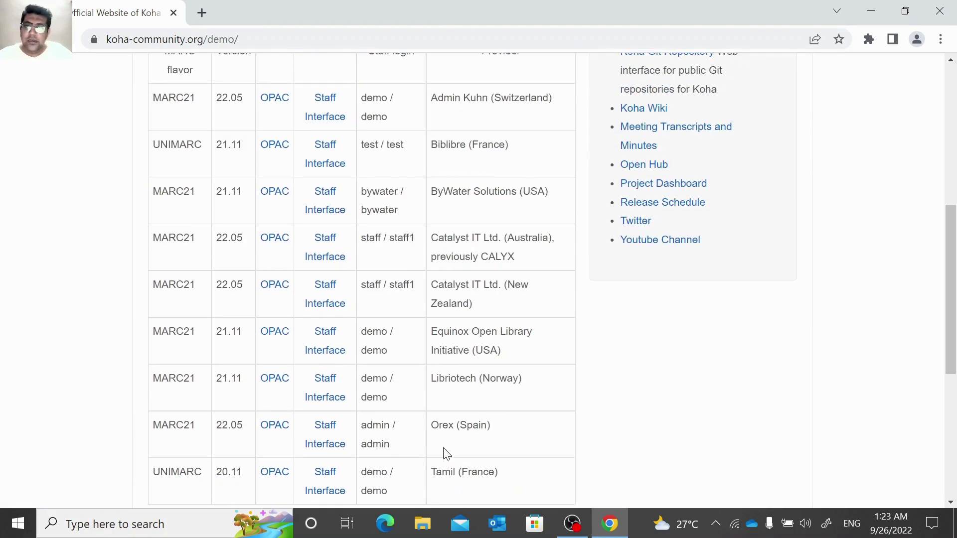
{"action": "scroll", "coordinate": [444, 453], "scroll_direction": "down", "scroll_amount": 3}
{"action": "scroll", "coordinate": [445, 451], "scroll_direction": "up", "scroll_amount": 3}
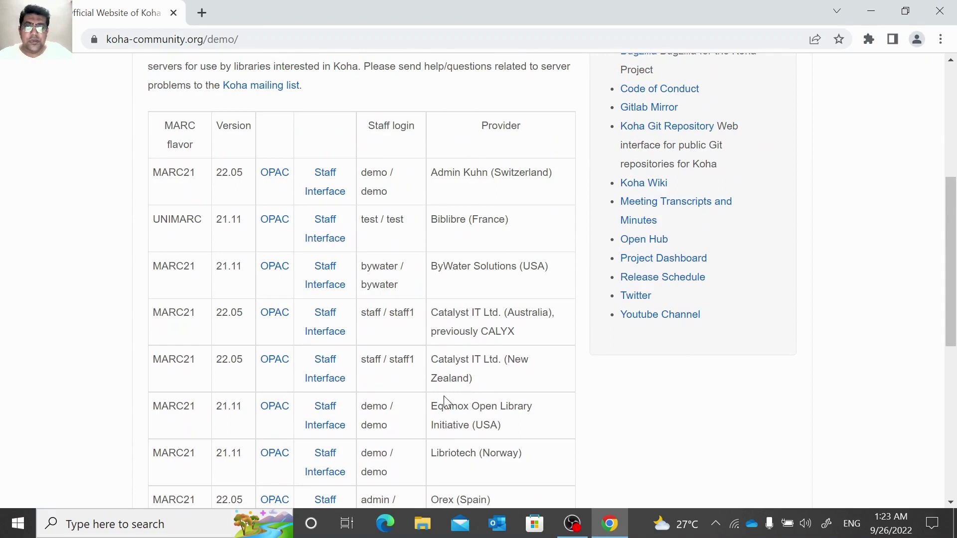
{"action": "left_click", "coordinate": [318, 317]}
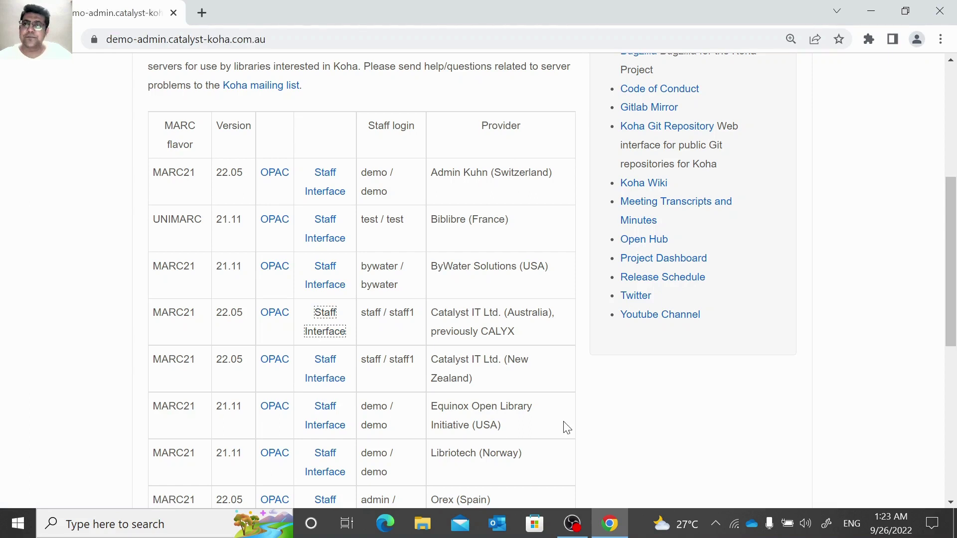
Log in to the Catalyst demo staff client with the demo staff username and password.
{"action": "type", "text": "staff"}
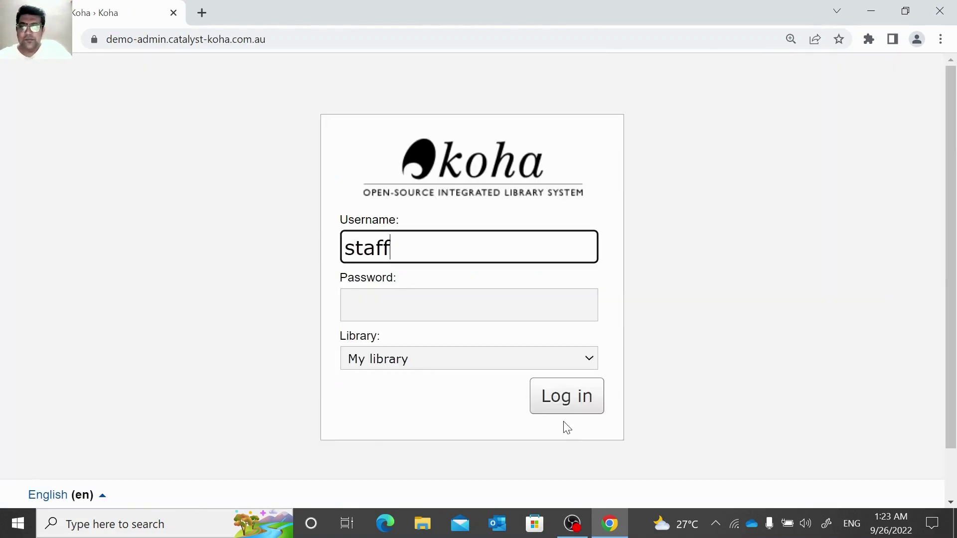
{"action": "key", "text": "Tab"}
{"action": "type", "text": "sta"}
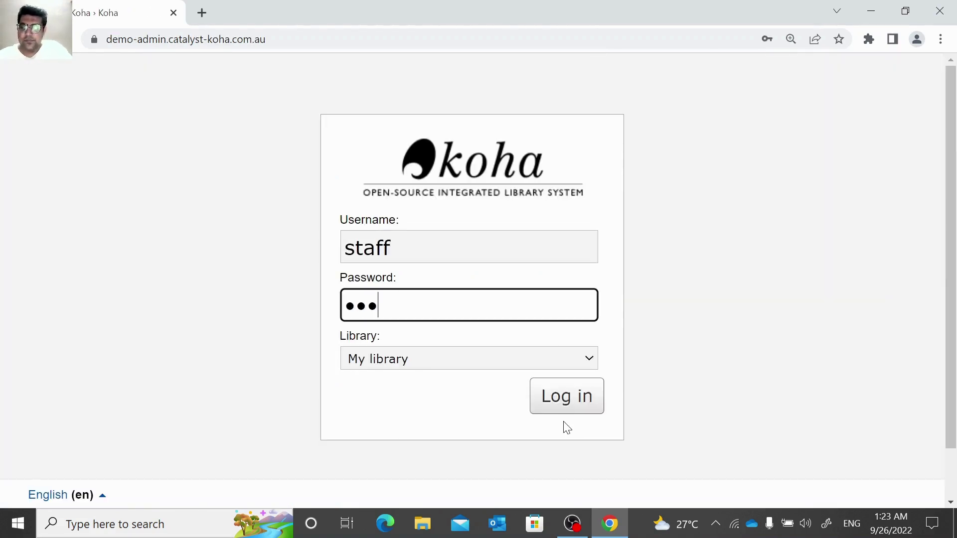
{"action": "type", "text": "ff1"}
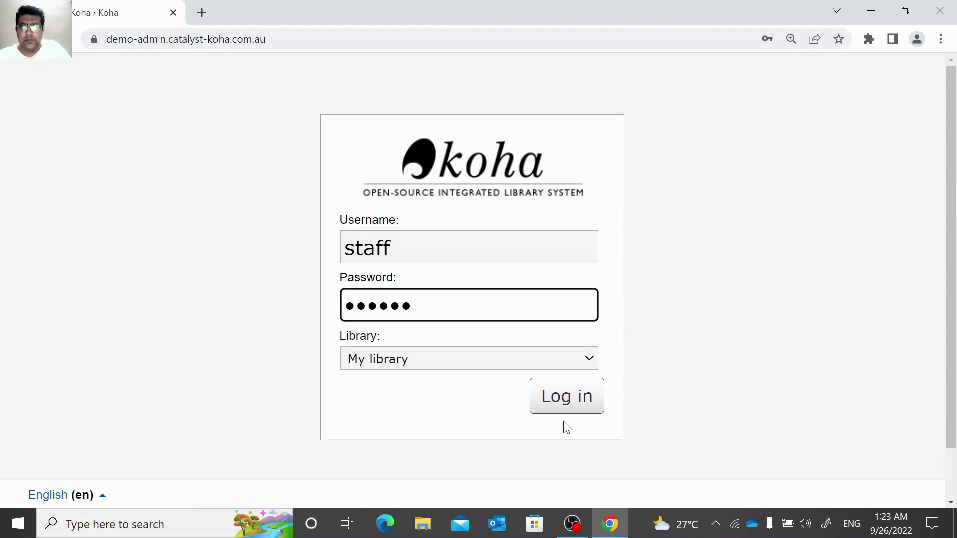
{"action": "key", "text": "Return"}
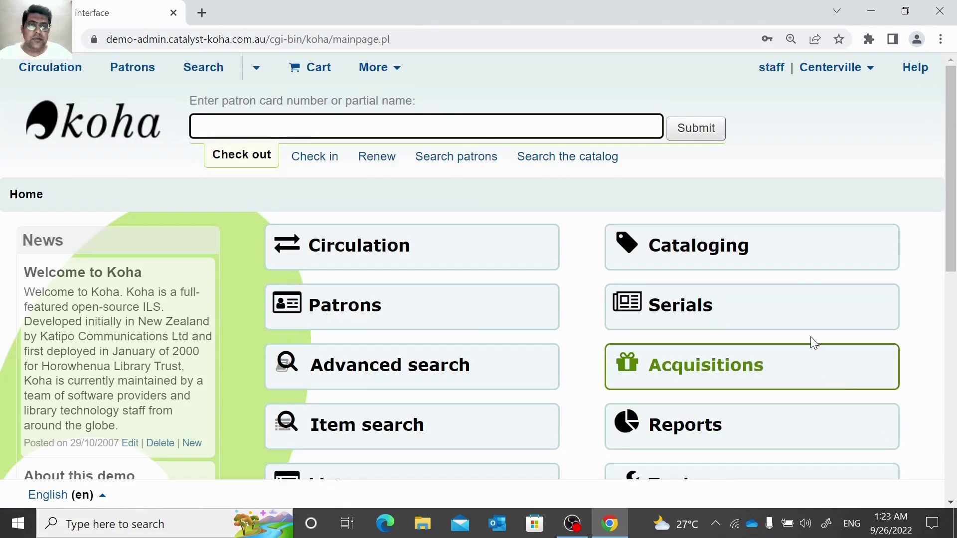
{"action": "scroll", "coordinate": [813, 343], "scroll_direction": "down", "scroll_amount": 1}
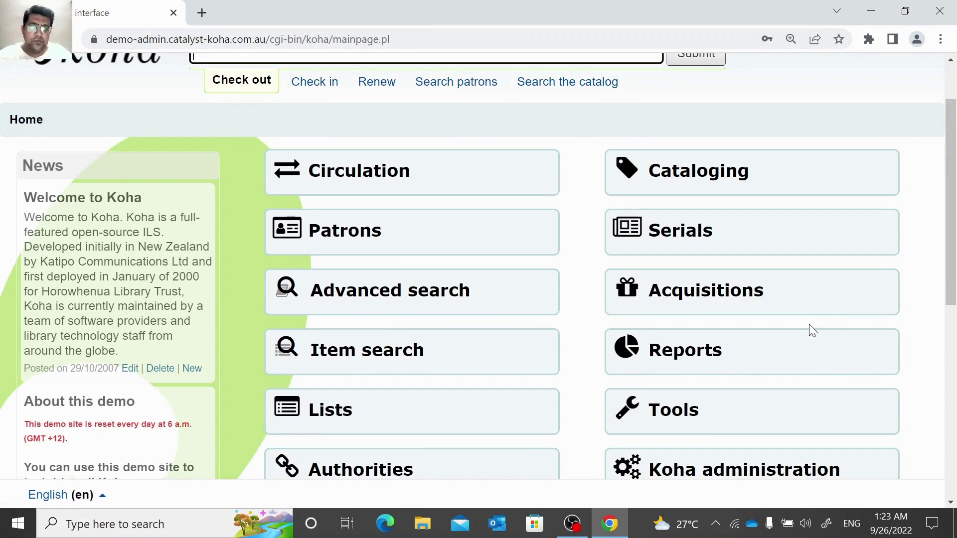
{"action": "scroll", "coordinate": [813, 330], "scroll_direction": "down", "scroll_amount": 1}
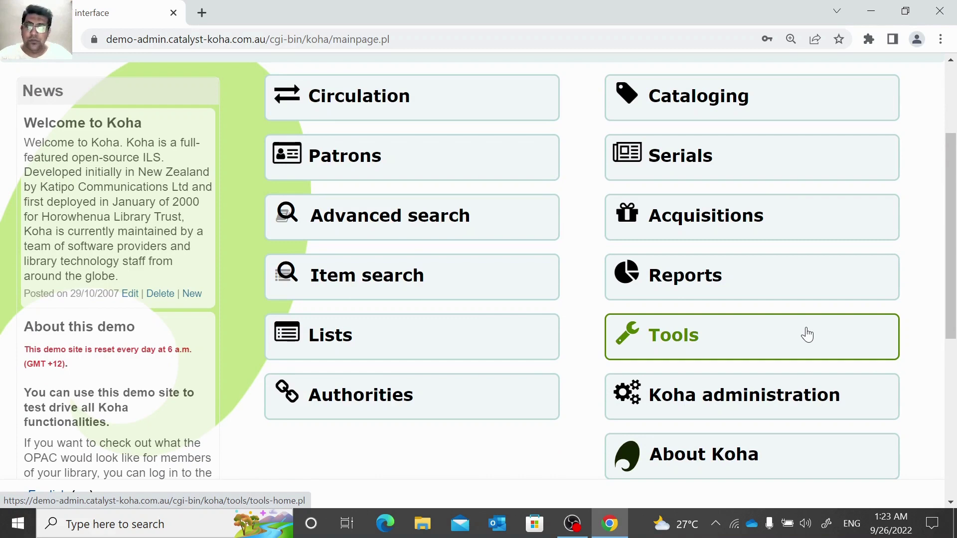
{"action": "scroll", "coordinate": [806, 335], "scroll_direction": "down", "scroll_amount": 1}
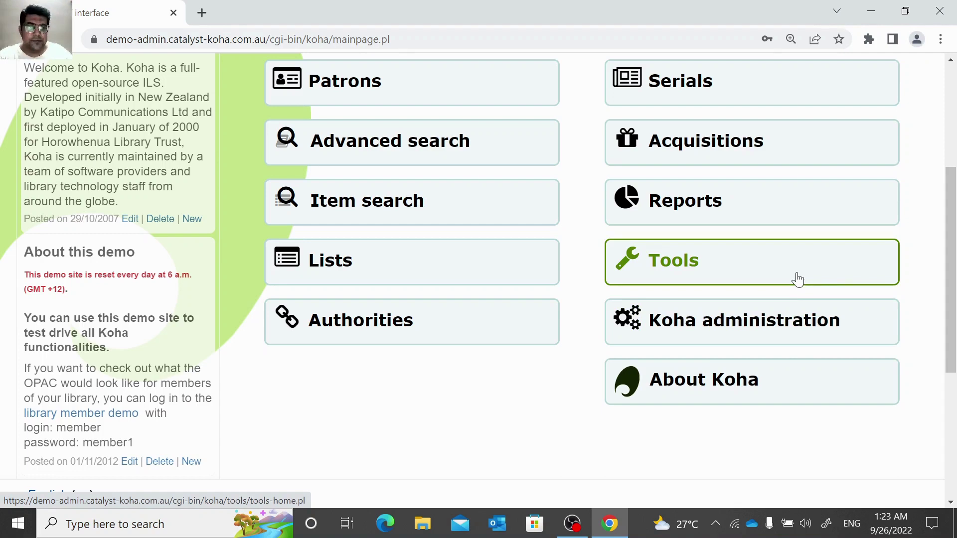
Open the Tools module from the staff home page.
{"action": "left_click", "coordinate": [797, 280]}
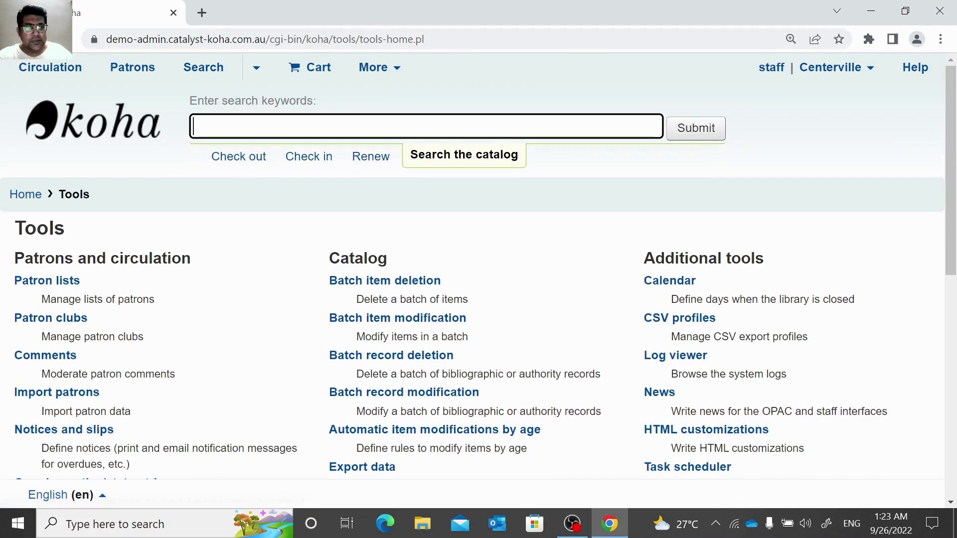
{"action": "scroll", "coordinate": [621, 232], "scroll_direction": "down", "scroll_amount": 3}
{"action": "scroll", "coordinate": [399, 120], "scroll_direction": "up", "scroll_amount": 3}
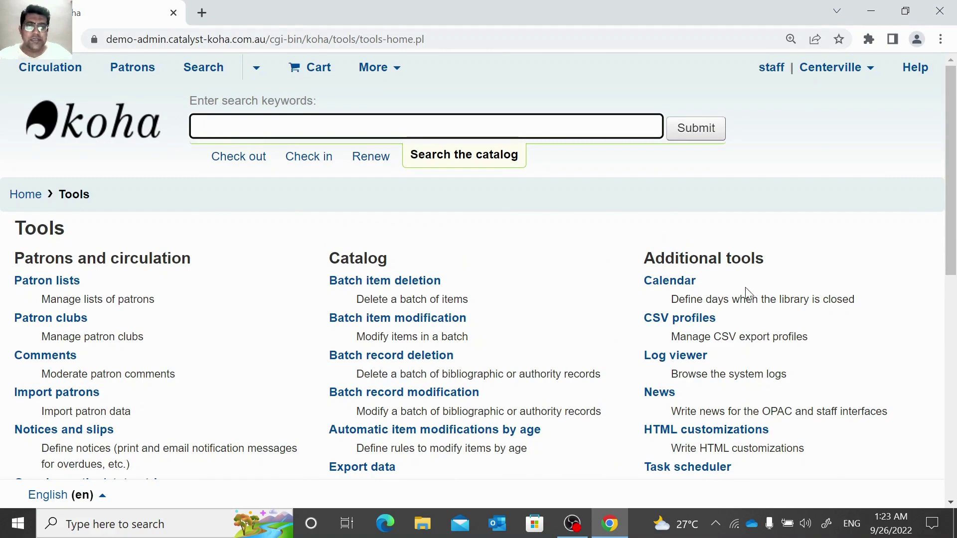
{"action": "scroll", "coordinate": [748, 296], "scroll_direction": "down", "scroll_amount": 4}
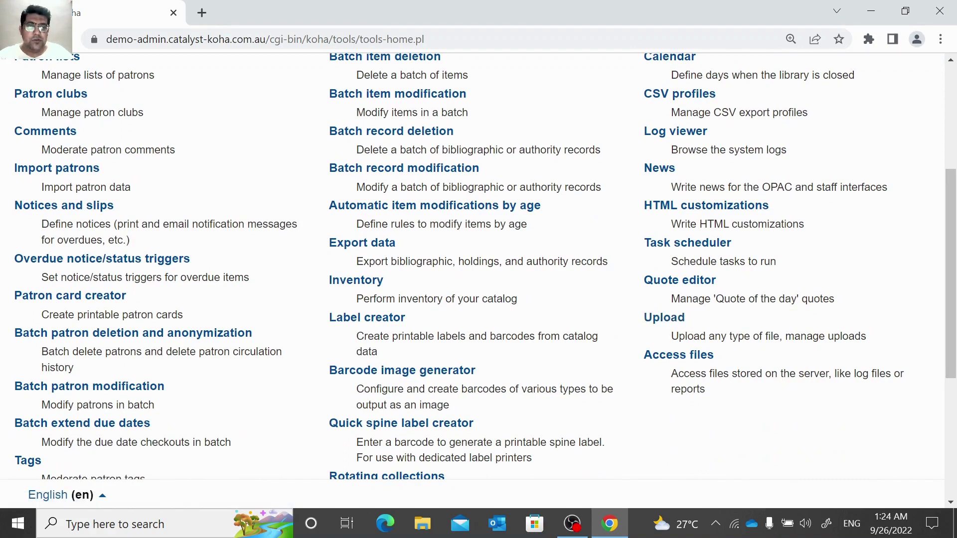
Open the Upload tool, cancel the file picker, and view the upload category list.
{"action": "left_click", "coordinate": [664, 318]}
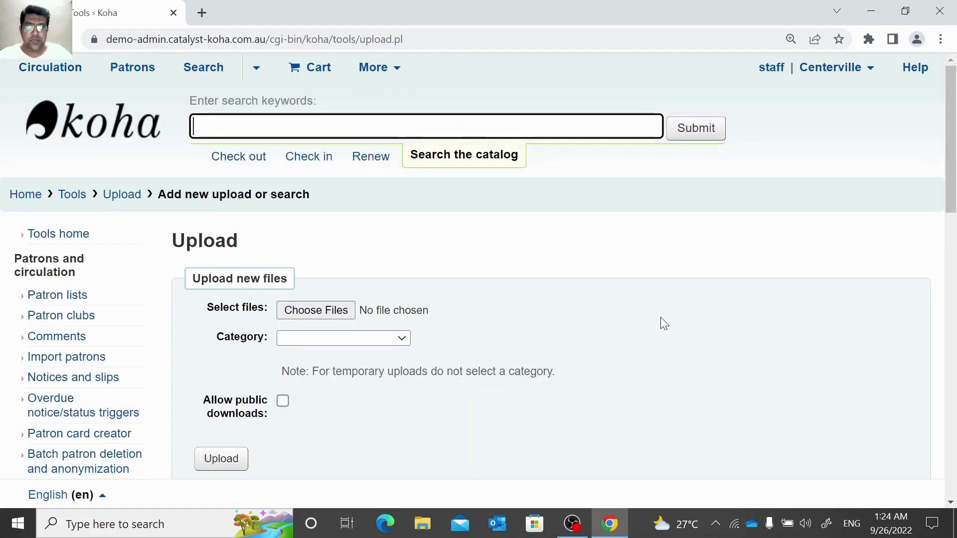
{"action": "scroll", "coordinate": [648, 319], "scroll_direction": "down", "scroll_amount": 1}
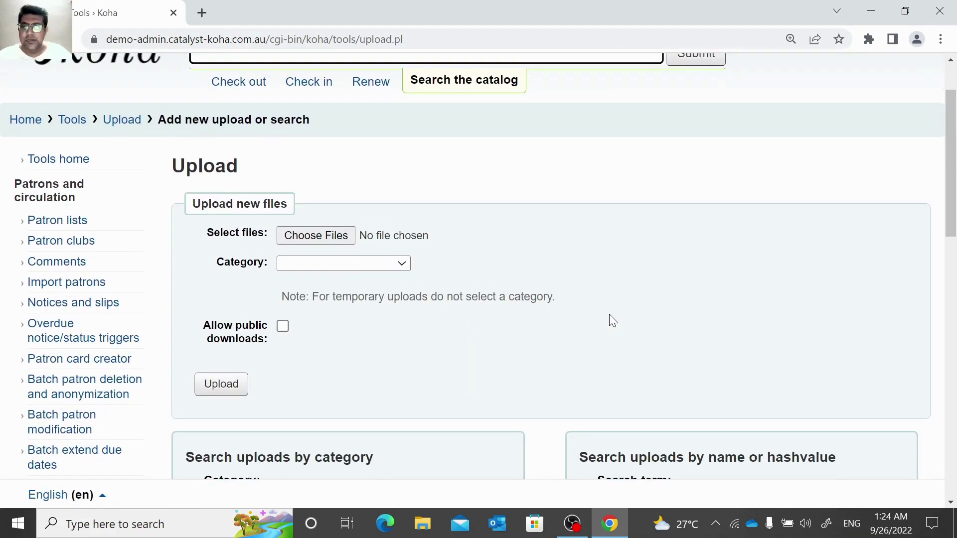
{"action": "left_click", "coordinate": [320, 235]}
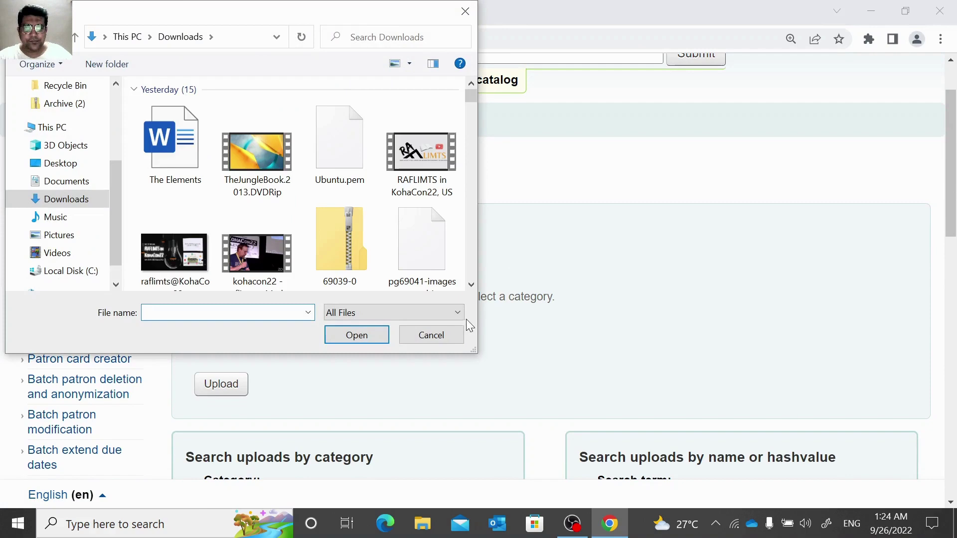
{"action": "left_click", "coordinate": [431, 335]}
{"action": "scroll", "coordinate": [369, 346], "scroll_direction": "down", "scroll_amount": 1}
{"action": "scroll", "coordinate": [385, 251], "scroll_direction": "down", "scroll_amount": 1}
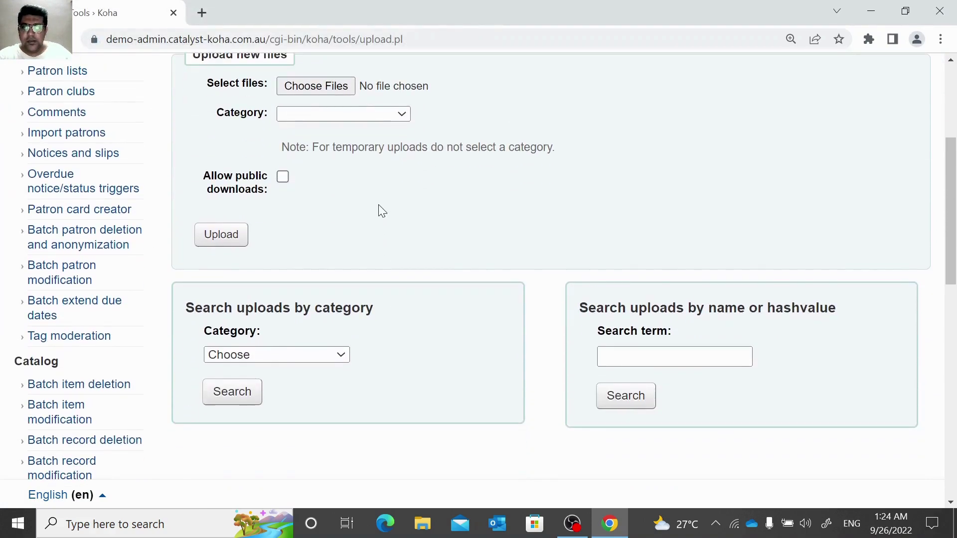
{"action": "left_click", "coordinate": [401, 115]}
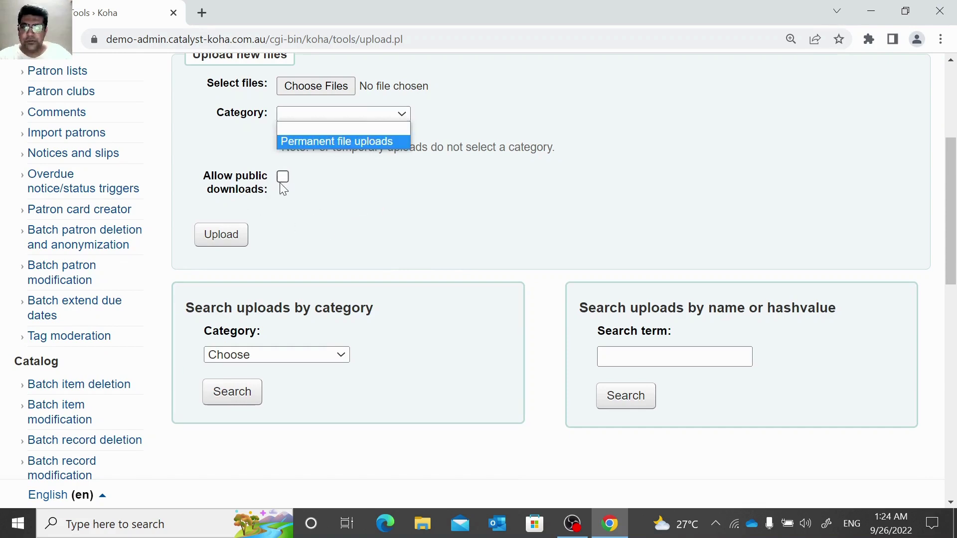
Search existing uploads in the Permanent file uploads category, finding 11605311.marc.
{"action": "left_click", "coordinate": [369, 275]}
{"action": "scroll", "coordinate": [369, 275], "scroll_direction": "down", "scroll_amount": 3}
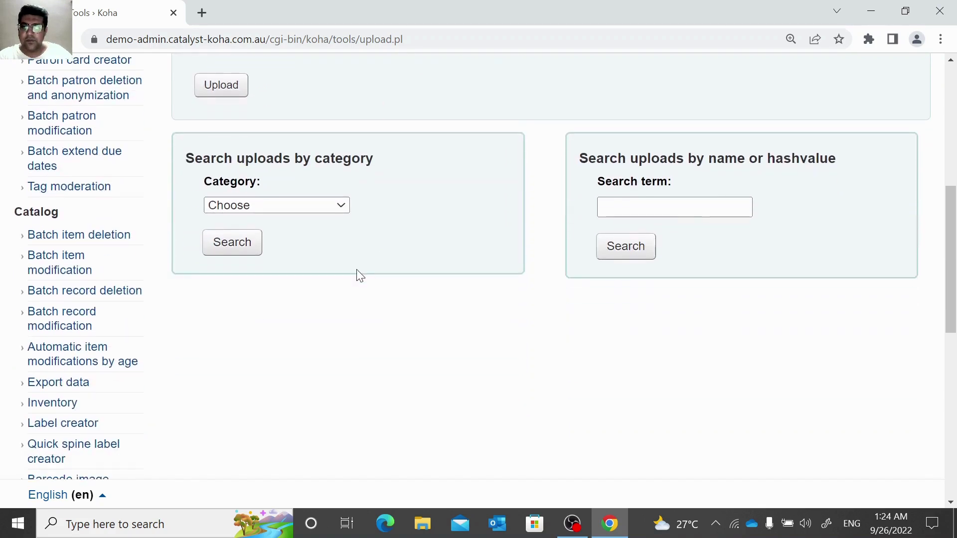
{"action": "left_click", "coordinate": [244, 208]}
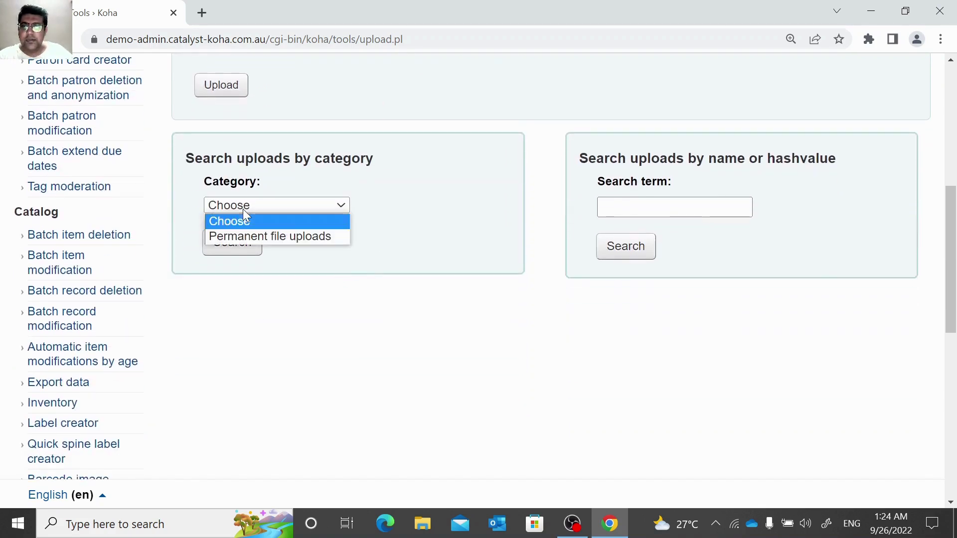
{"action": "left_click", "coordinate": [248, 237]}
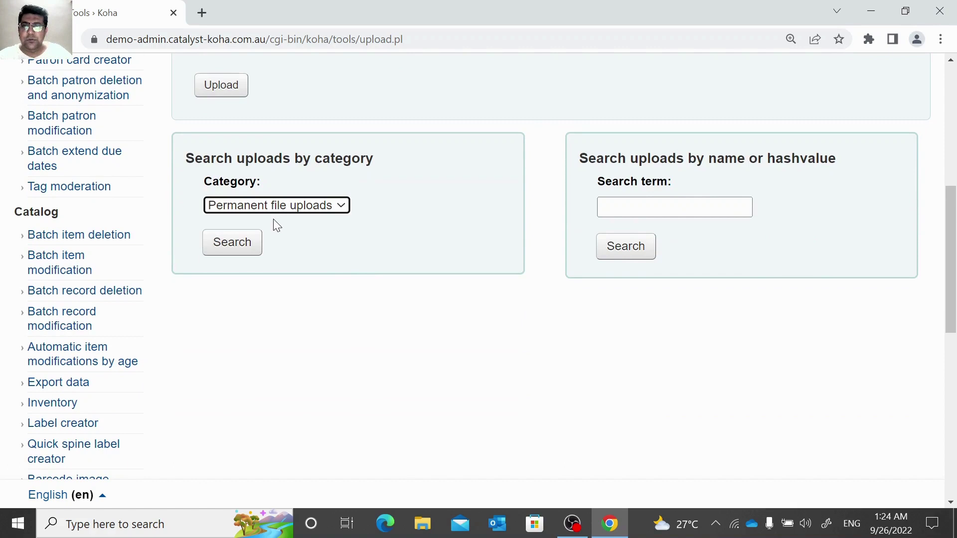
{"action": "left_click", "coordinate": [275, 205]}
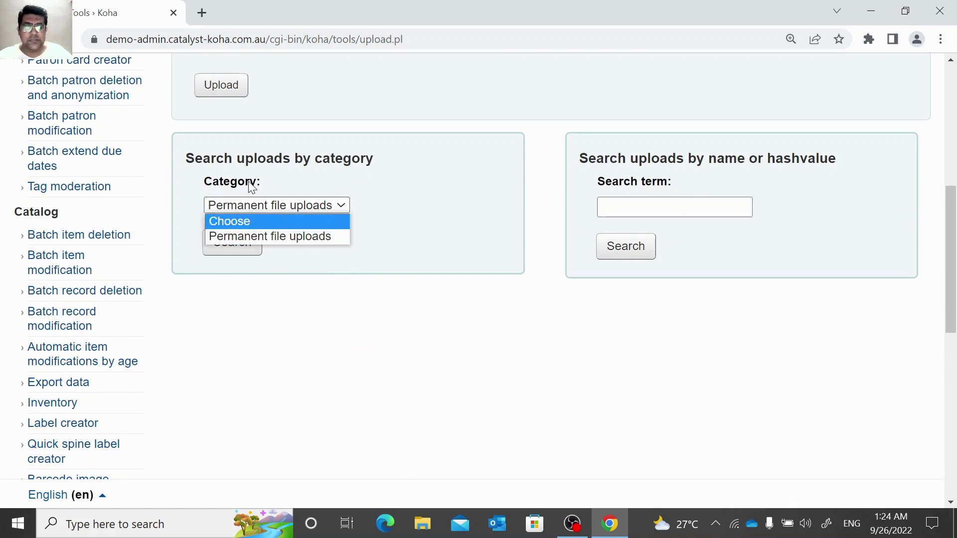
{"action": "left_click", "coordinate": [648, 207]}
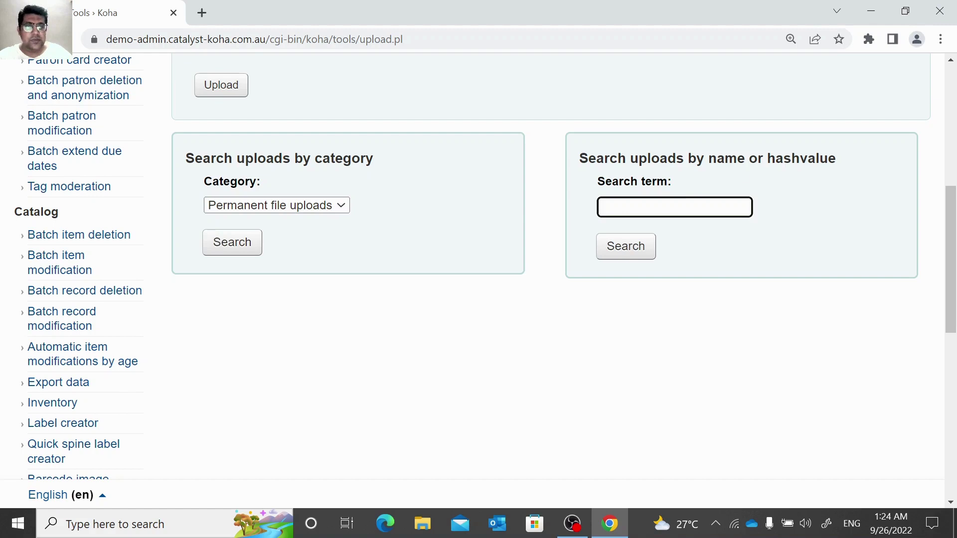
{"action": "left_click", "coordinate": [316, 205]}
{"action": "left_click", "coordinate": [277, 233]}
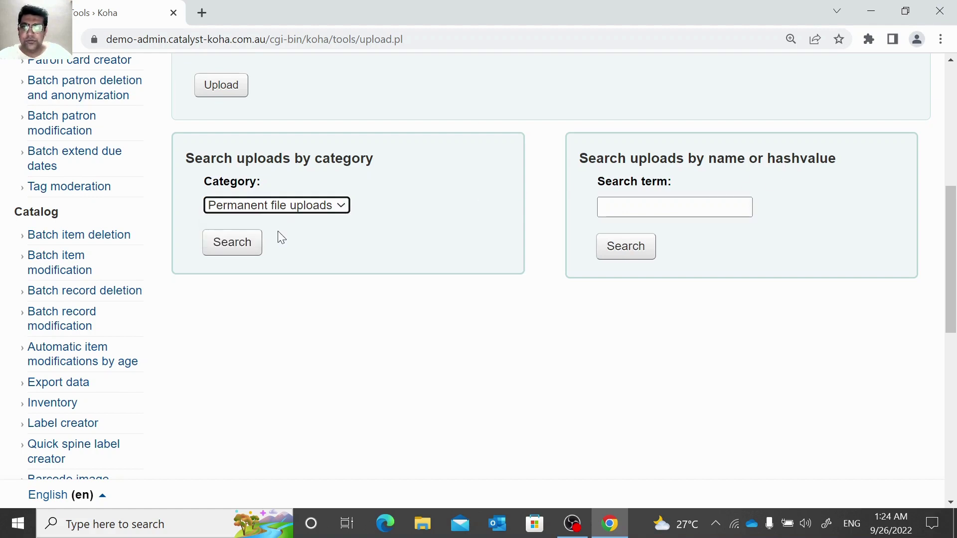
{"action": "left_click", "coordinate": [252, 241]}
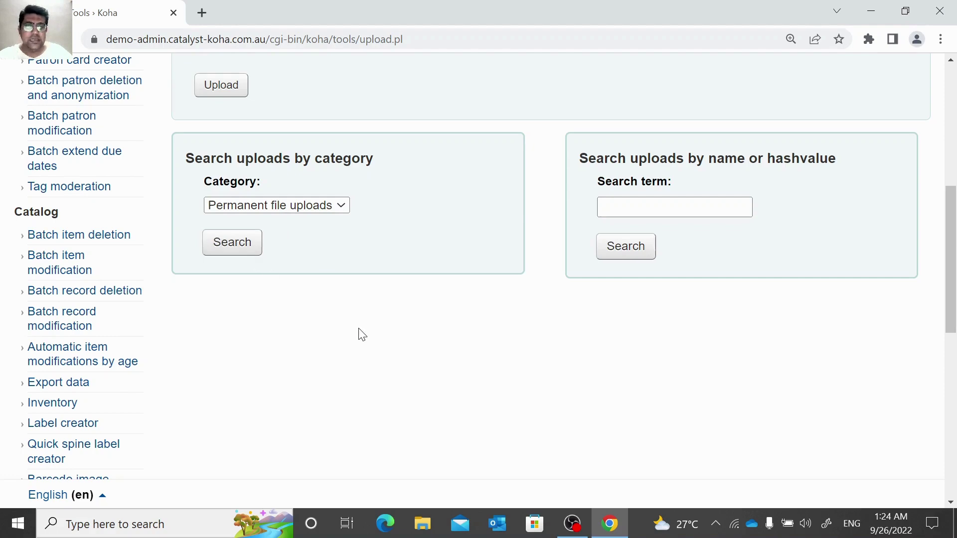
{"action": "scroll", "coordinate": [753, 378], "scroll_direction": "down", "scroll_amount": 1}
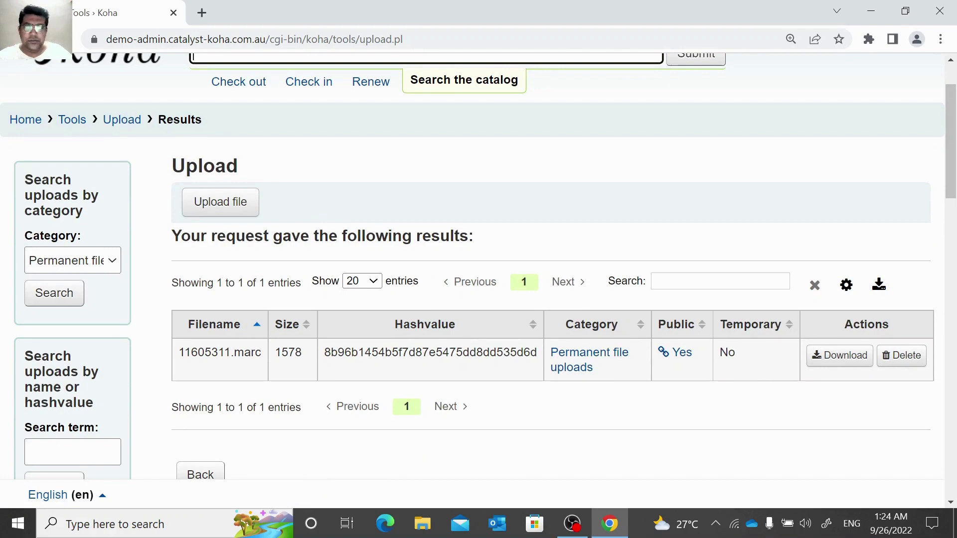
Choose videoBook.mp4 as the file to upload.
{"action": "left_click", "coordinate": [245, 209]}
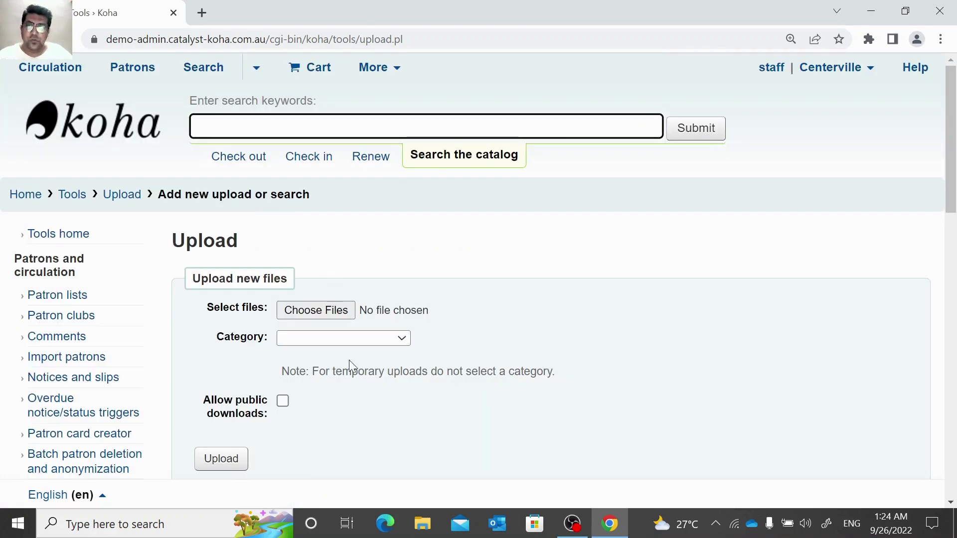
{"action": "left_click", "coordinate": [341, 310]}
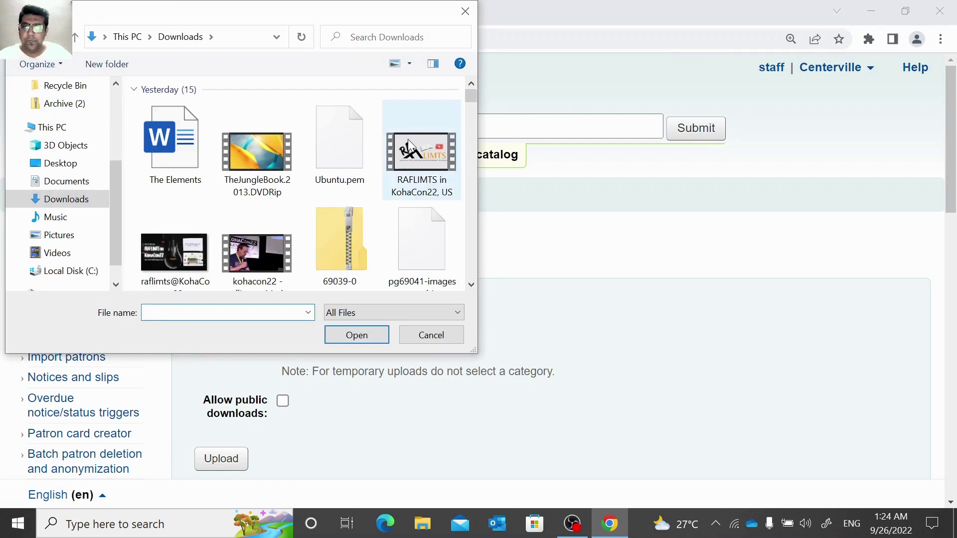
{"action": "scroll", "coordinate": [407, 139], "scroll_direction": "down", "scroll_amount": 5}
{"action": "scroll", "coordinate": [415, 195], "scroll_direction": "up", "scroll_amount": 4}
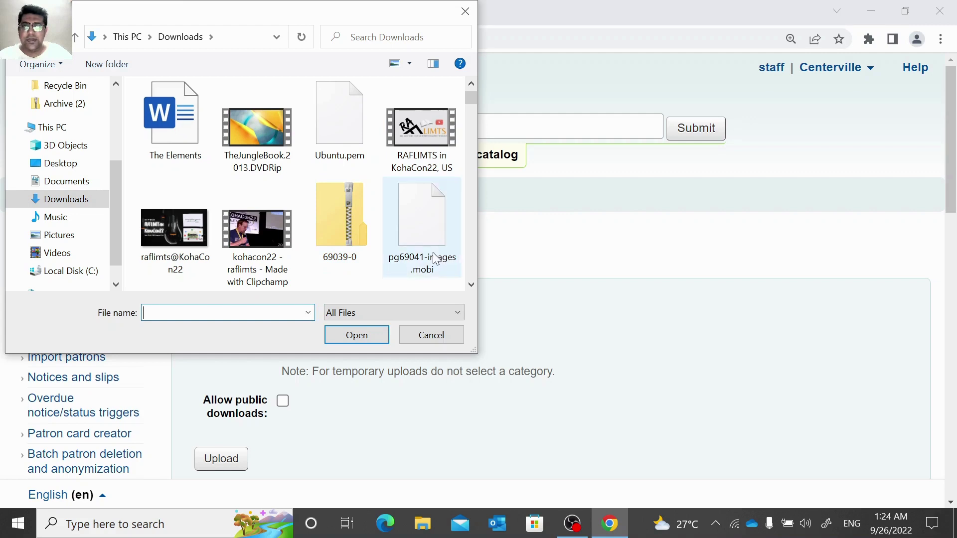
{"action": "scroll", "coordinate": [433, 254], "scroll_direction": "down", "scroll_amount": 2}
{"action": "scroll", "coordinate": [428, 250], "scroll_direction": "up", "scroll_amount": 2}
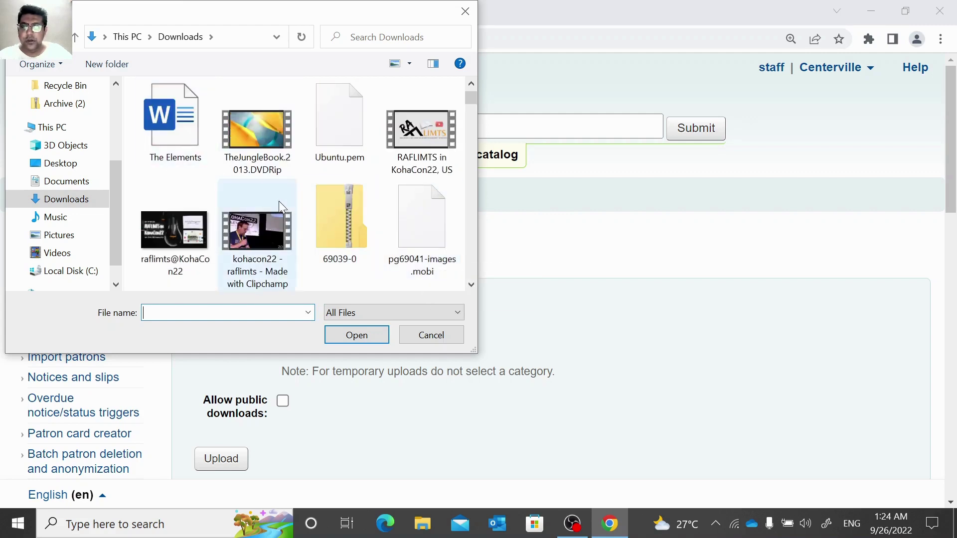
{"action": "scroll", "coordinate": [305, 214], "scroll_direction": "down", "scroll_amount": 3}
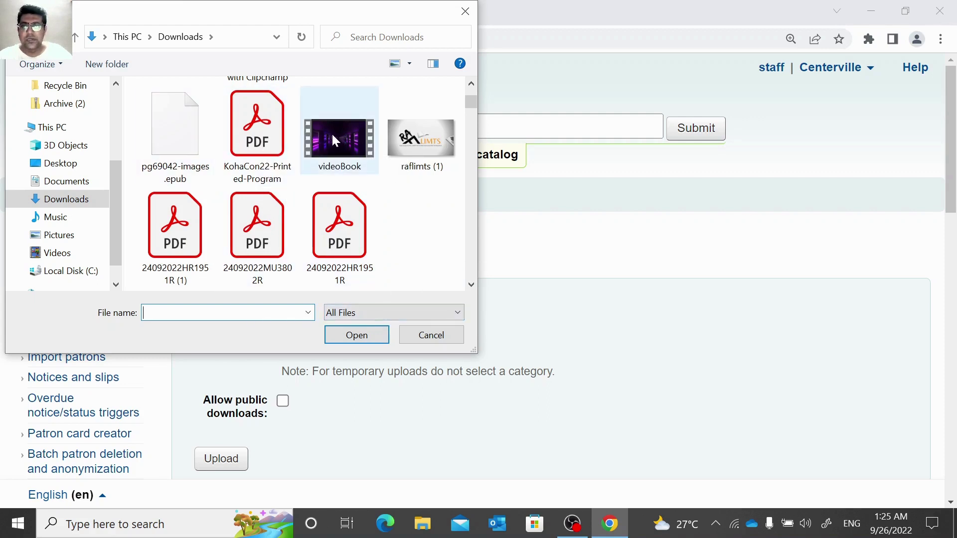
{"action": "left_click", "coordinate": [333, 135]}
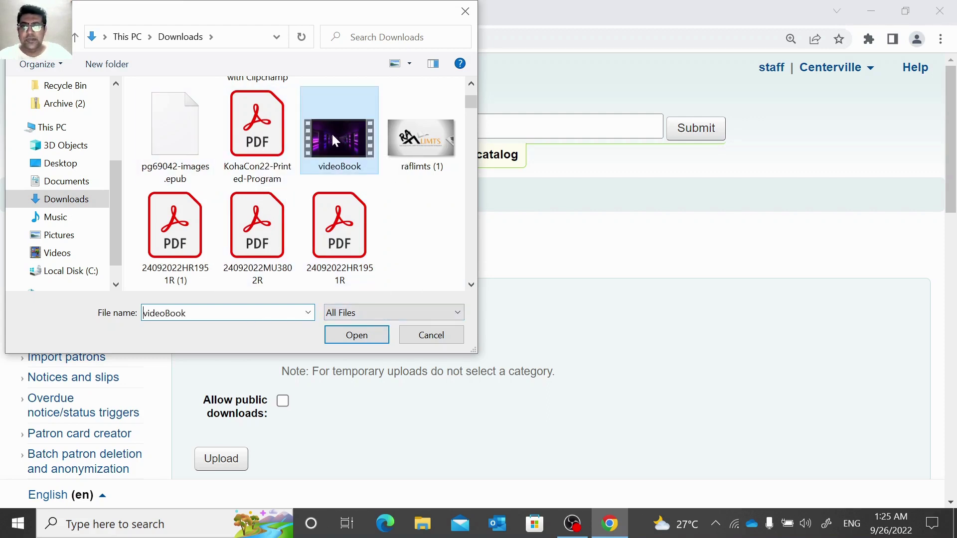
{"action": "left_click", "coordinate": [364, 335]}
Set the category to Permanent file uploads, allow public downloads, and start the upload.
{"action": "left_click", "coordinate": [364, 338]}
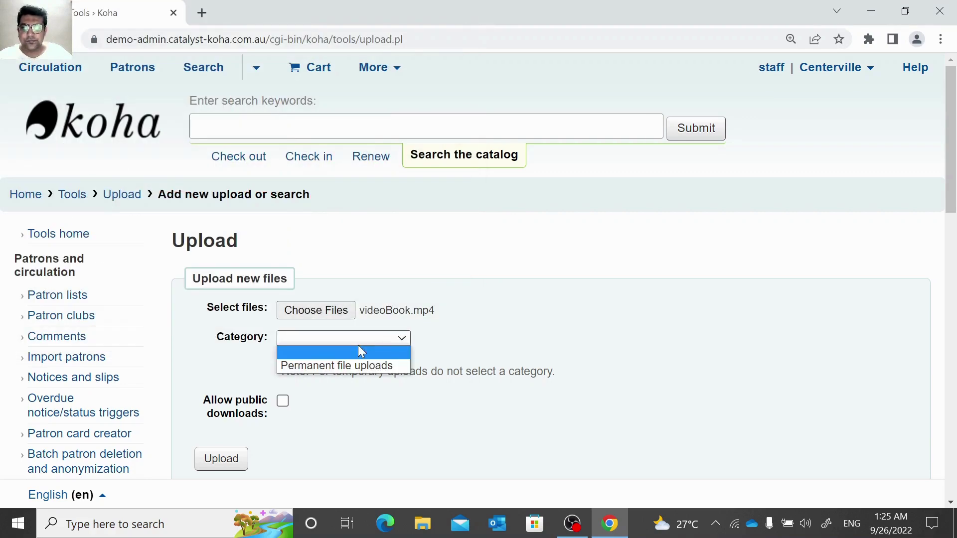
{"action": "left_click", "coordinate": [355, 366]}
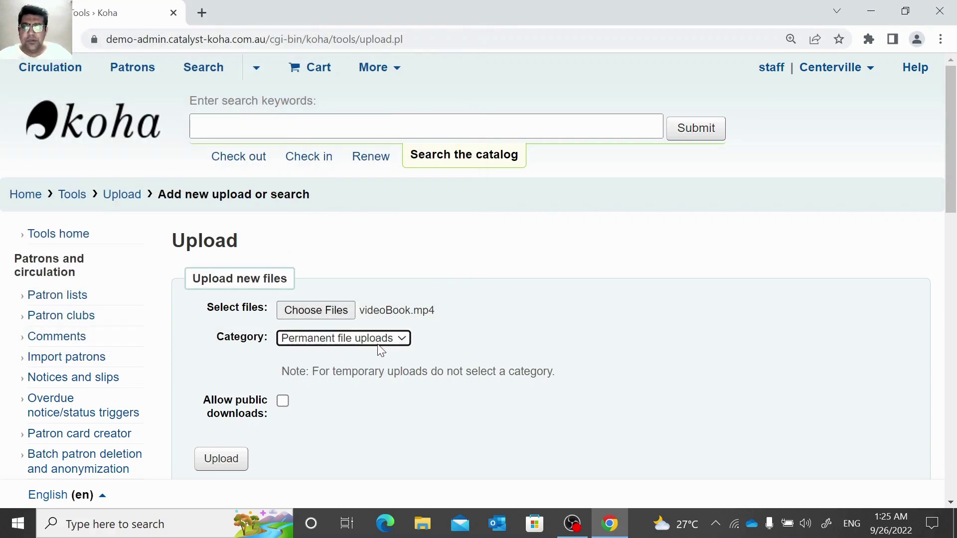
{"action": "left_click", "coordinate": [283, 403]}
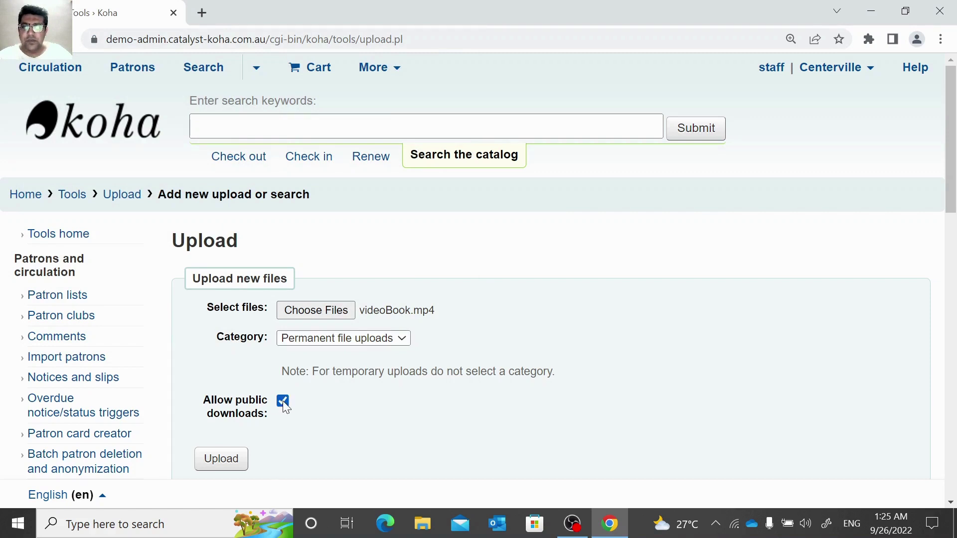
{"action": "scroll", "coordinate": [285, 408], "scroll_direction": "down", "scroll_amount": 1}
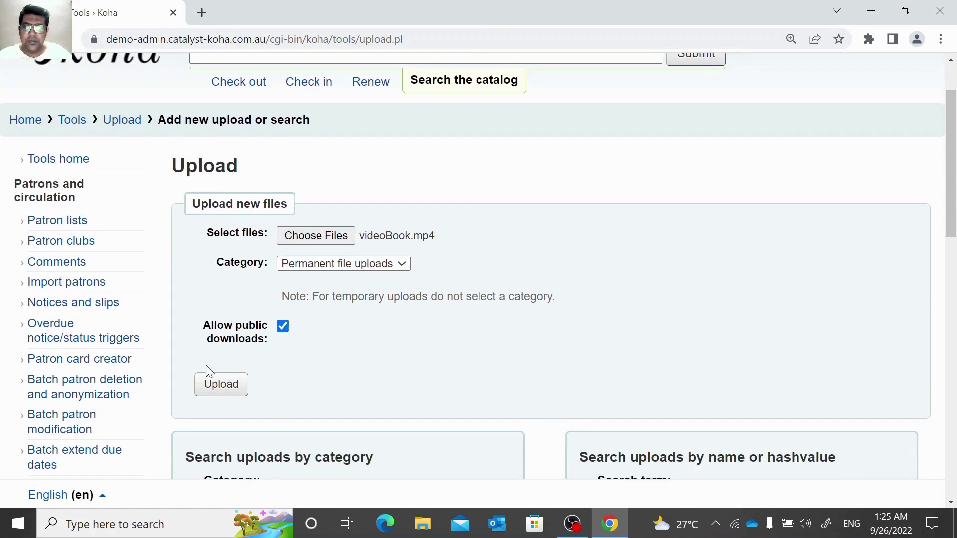
{"action": "left_click", "coordinate": [215, 389]}
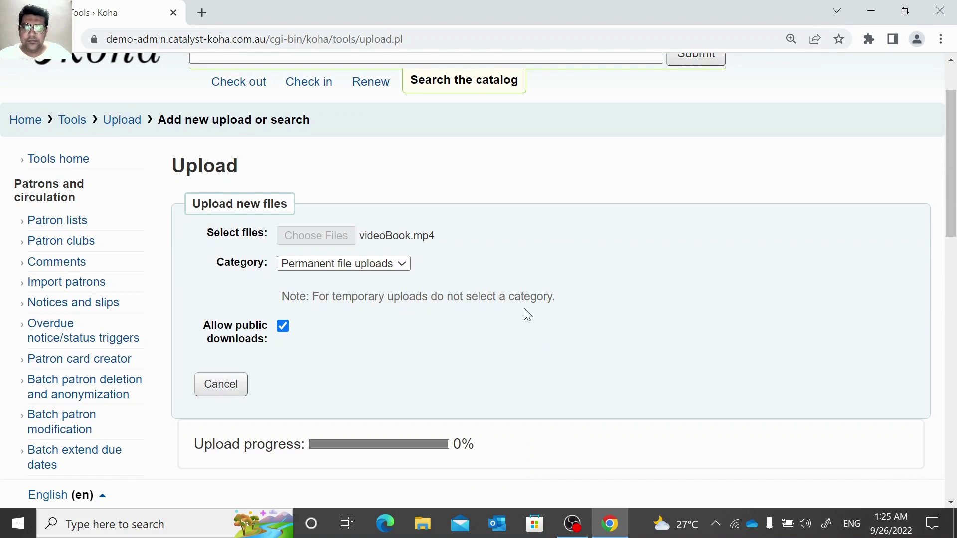
Wait for videoBook.mp4 (34035347 bytes) to finish uploading and appear in the results.
{"action": "scroll", "coordinate": [521, 286], "scroll_direction": "down", "scroll_amount": 1}
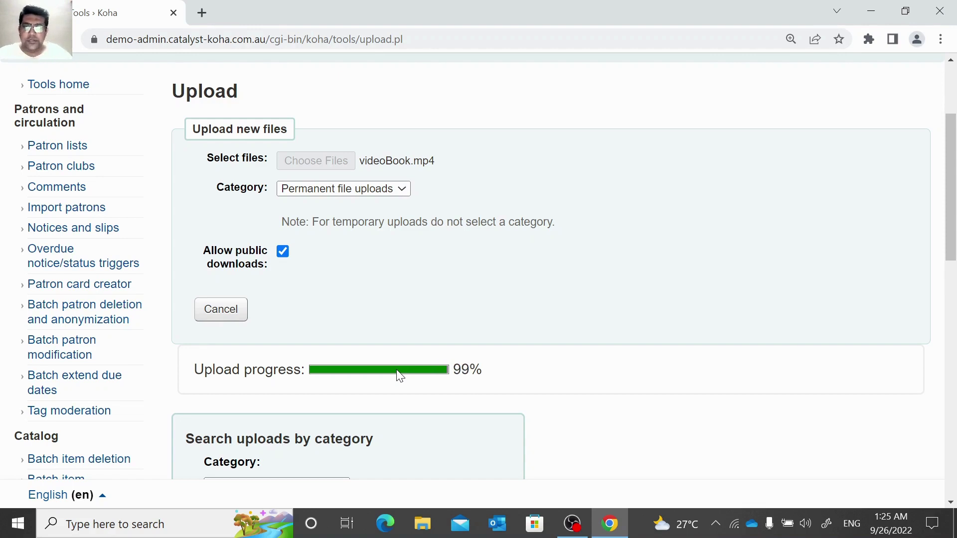
{"action": "scroll", "coordinate": [473, 374], "scroll_direction": "down", "scroll_amount": 1}
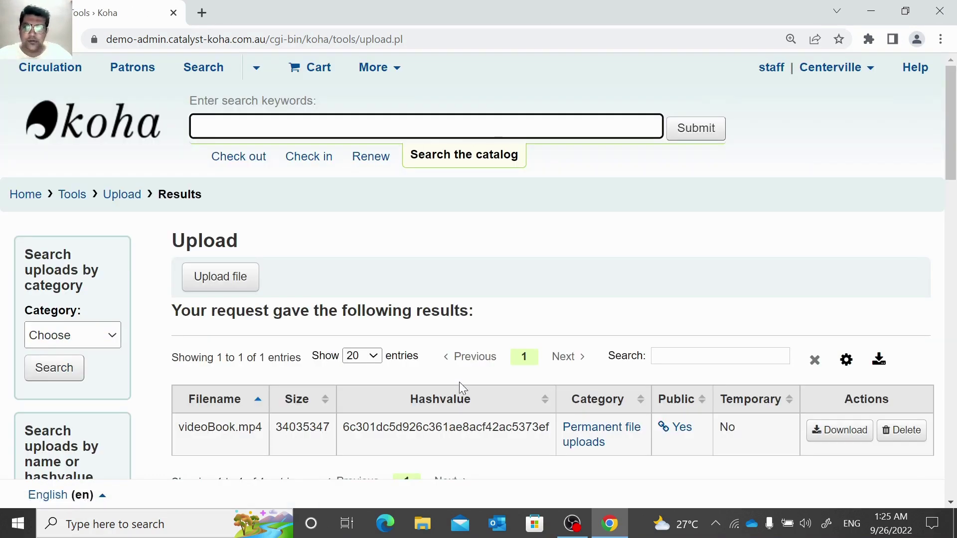
Copy videoBook.mp4's public download link via the 'Yes' link in the Public column.
{"action": "scroll", "coordinate": [452, 393], "scroll_direction": "down", "scroll_amount": 1}
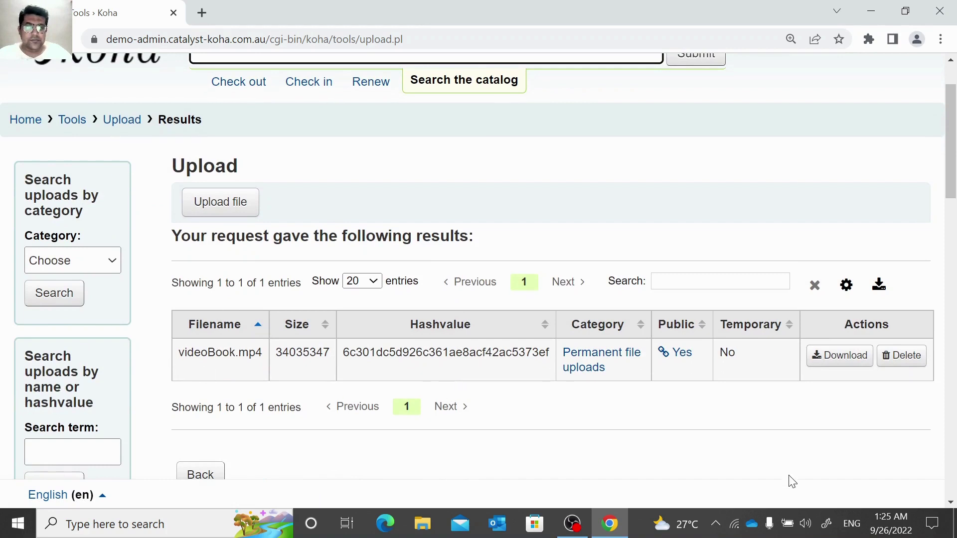
{"action": "left_click", "coordinate": [681, 354]}
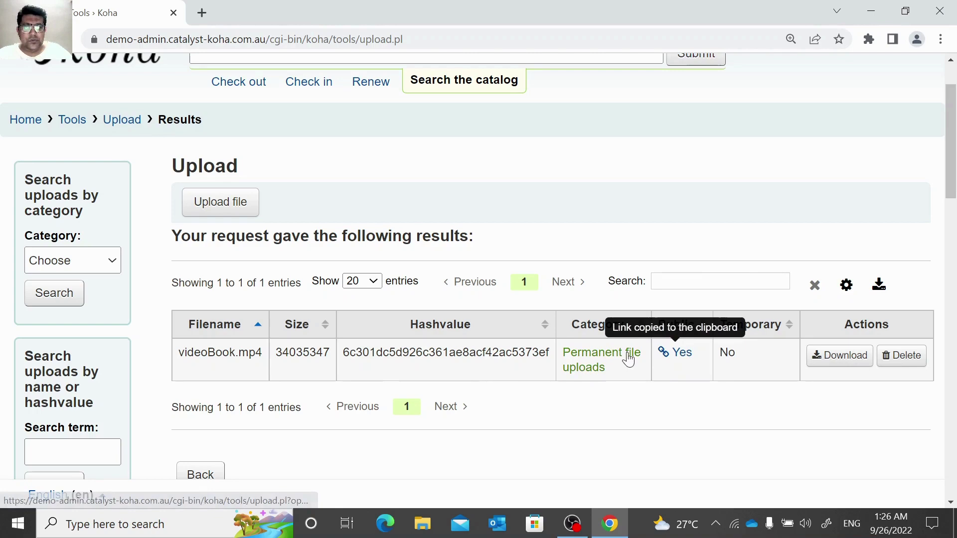
{"action": "left_click", "coordinate": [677, 360]}
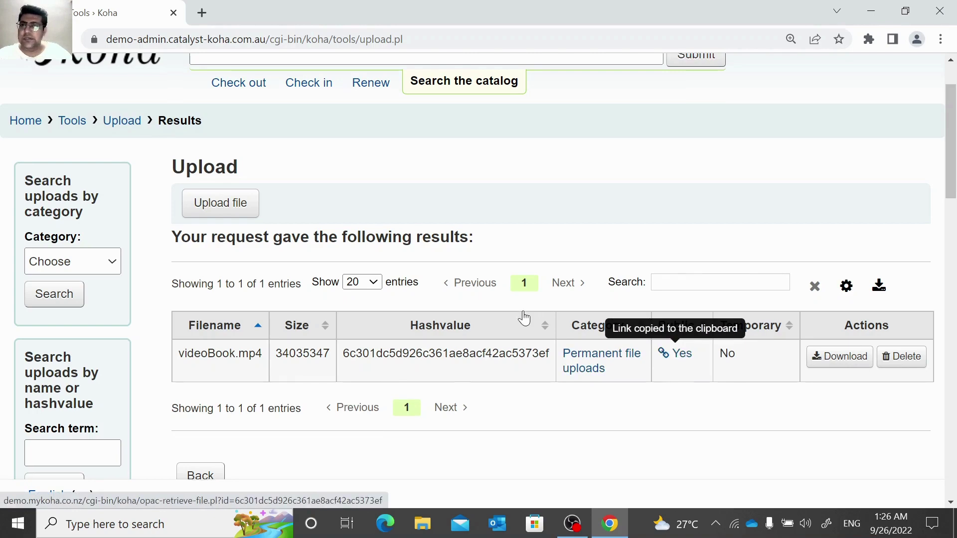
{"action": "scroll", "coordinate": [518, 311], "scroll_direction": "up", "scroll_amount": 2}
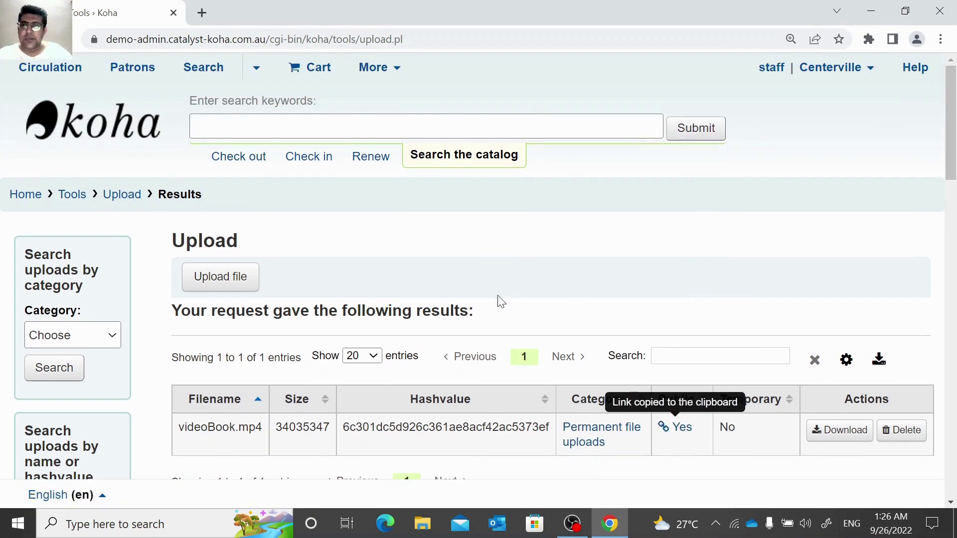
Run an advanced catalog keyword search for 'book'.
{"action": "left_click", "coordinate": [30, 199]}
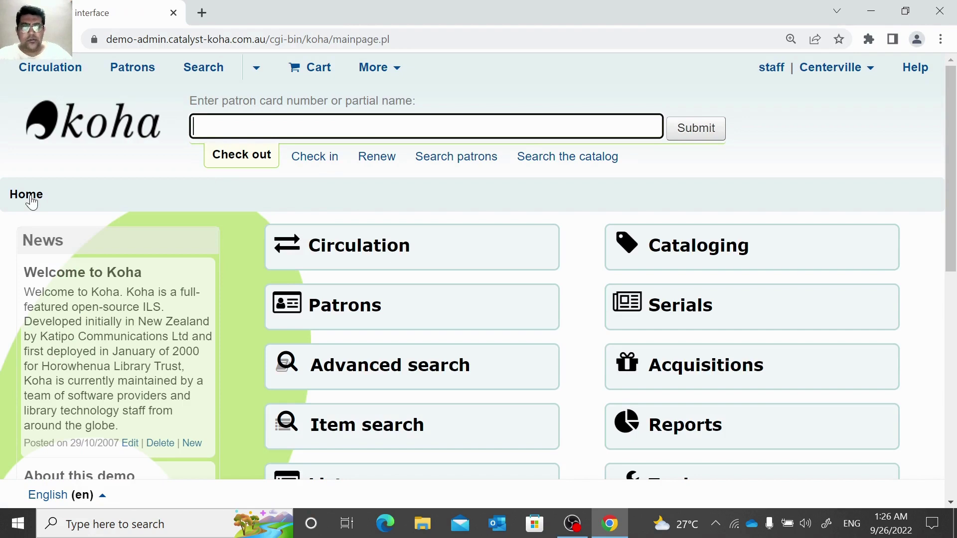
{"action": "scroll", "coordinate": [334, 273], "scroll_direction": "down", "scroll_amount": 1}
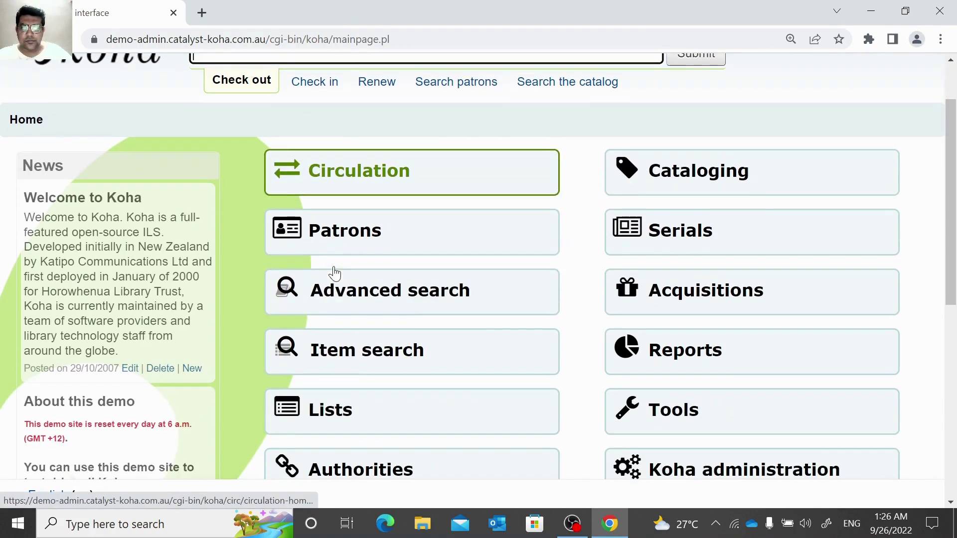
{"action": "left_click", "coordinate": [367, 292]}
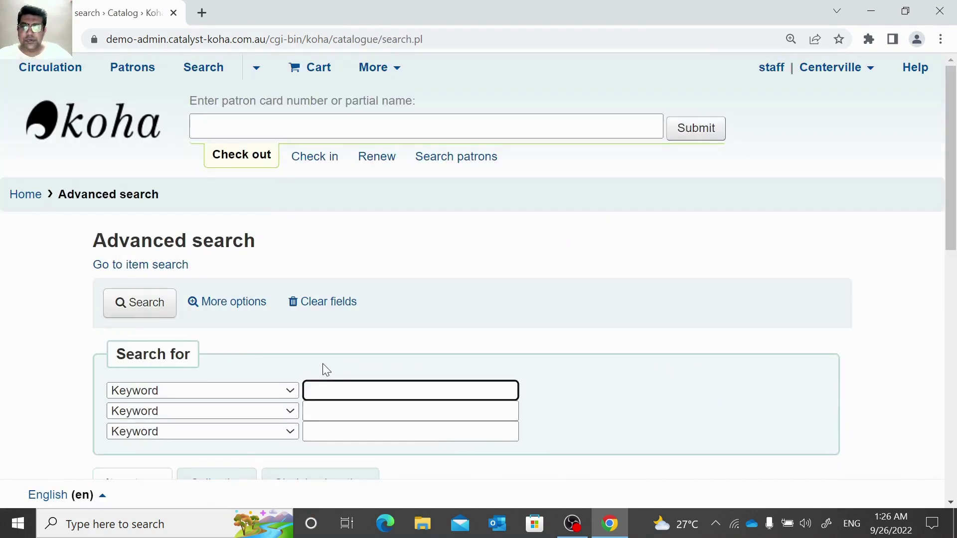
{"action": "scroll", "coordinate": [322, 367], "scroll_direction": "down", "scroll_amount": 1}
{"action": "left_click", "coordinate": [394, 317]}
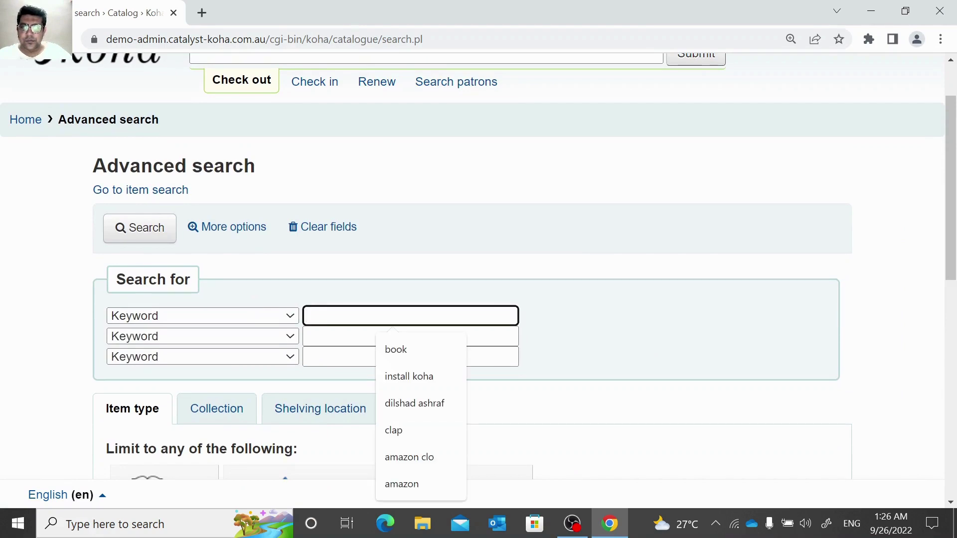
{"action": "left_click", "coordinate": [408, 349]}
{"action": "scroll", "coordinate": [269, 399], "scroll_direction": "down", "scroll_amount": 5}
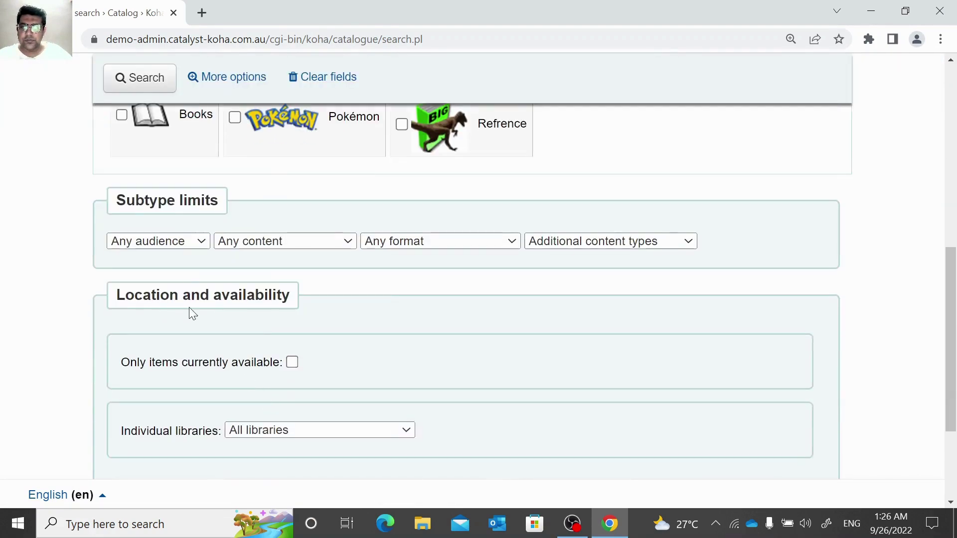
{"action": "left_click", "coordinate": [152, 88]}
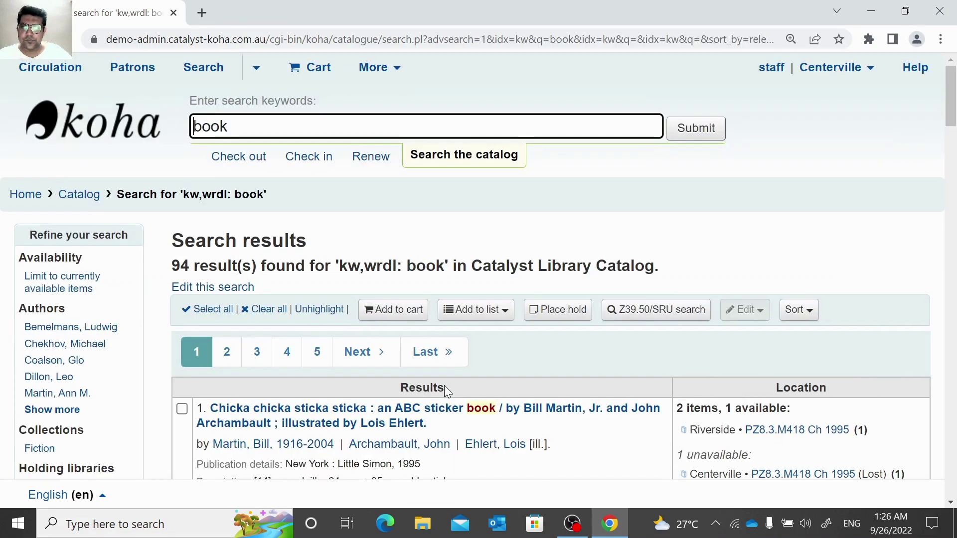
Open Playing / Helen Oxenbury (record 106) and choose Edit record.
{"action": "scroll", "coordinate": [447, 392], "scroll_direction": "down", "scroll_amount": 4}
{"action": "scroll", "coordinate": [447, 392], "scroll_direction": "down", "scroll_amount": 3}
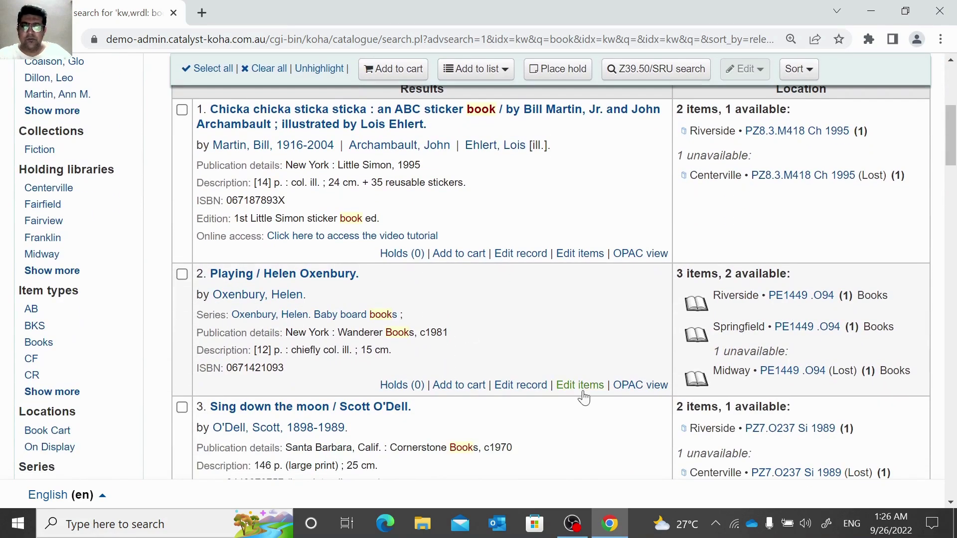
{"action": "scroll", "coordinate": [577, 446], "scroll_direction": "down", "scroll_amount": 2}
{"action": "scroll", "coordinate": [575, 448], "scroll_direction": "up", "scroll_amount": 1}
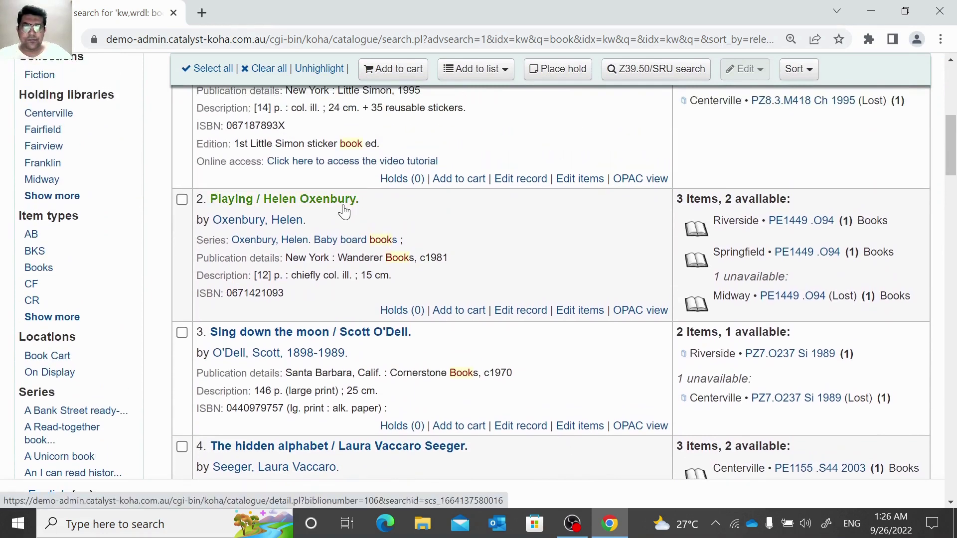
{"action": "left_click", "coordinate": [343, 206]}
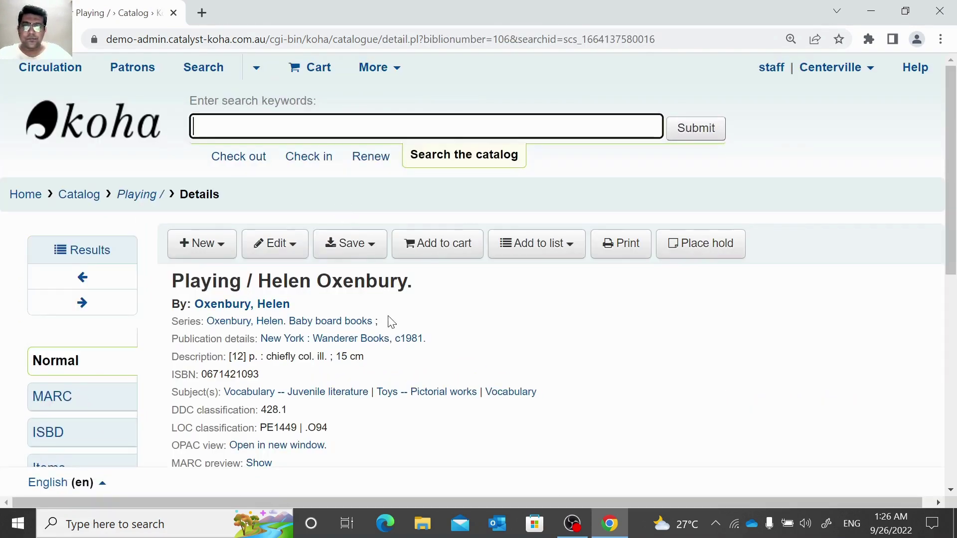
{"action": "scroll", "coordinate": [391, 323], "scroll_direction": "down", "scroll_amount": 3}
{"action": "scroll", "coordinate": [423, 449], "scroll_direction": "down", "scroll_amount": 4}
{"action": "scroll", "coordinate": [424, 443], "scroll_direction": "up", "scroll_amount": 6}
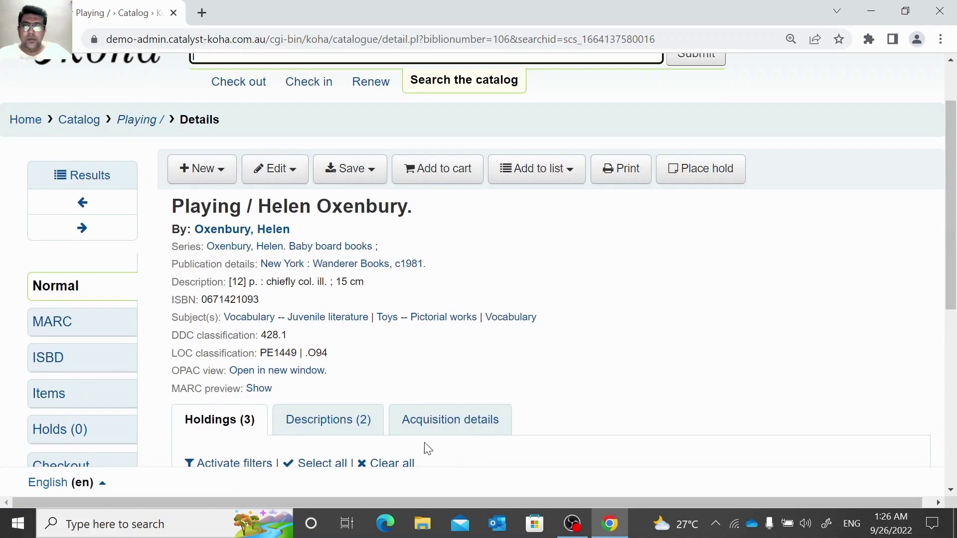
{"action": "left_click", "coordinate": [282, 180]}
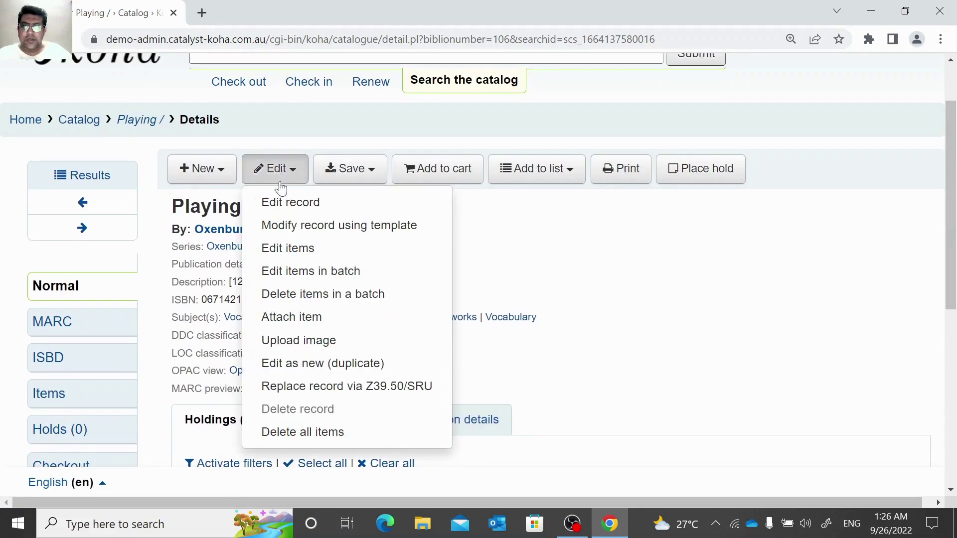
{"action": "left_click", "coordinate": [300, 205]}
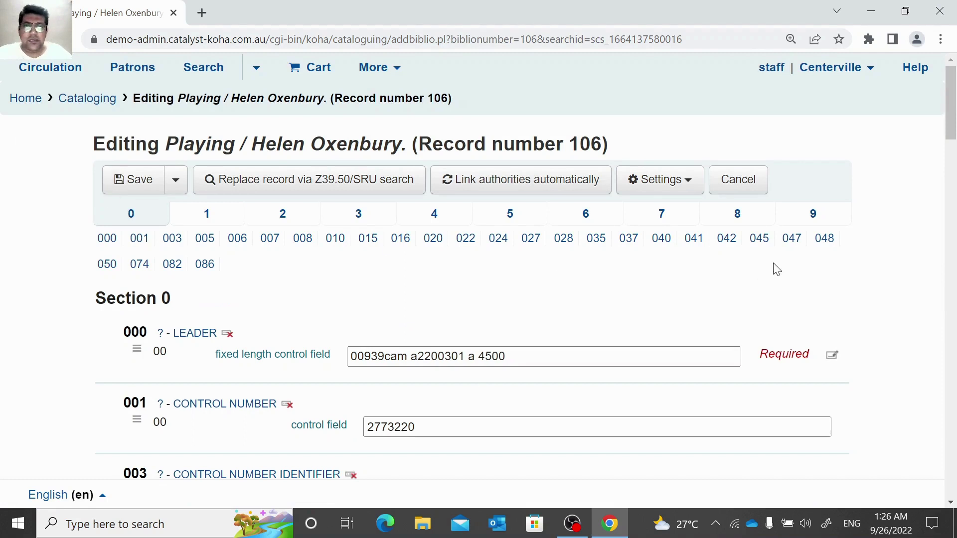
Paste the videoBook link into 856 $u, label it 'Click here to access the video book', and save.
{"action": "left_click", "coordinate": [746, 218]}
{"action": "scroll", "coordinate": [344, 341], "scroll_direction": "down", "scroll_amount": 3}
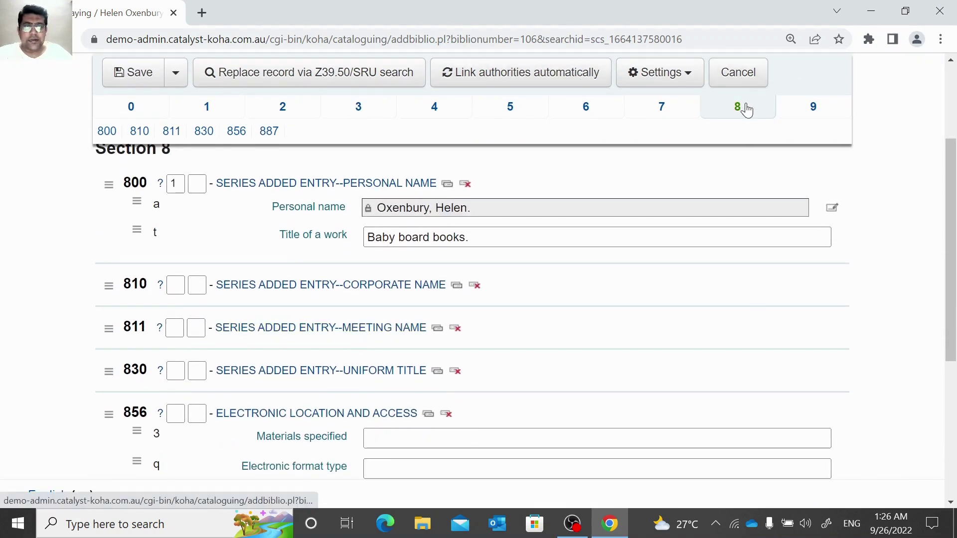
{"action": "scroll", "coordinate": [384, 324], "scroll_direction": "down", "scroll_amount": 3}
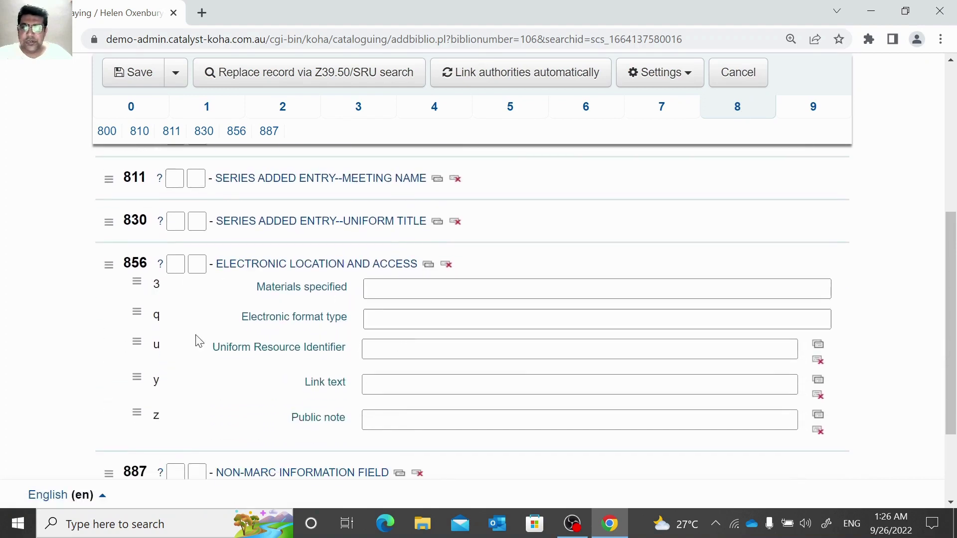
{"action": "left_click", "coordinate": [210, 346]}
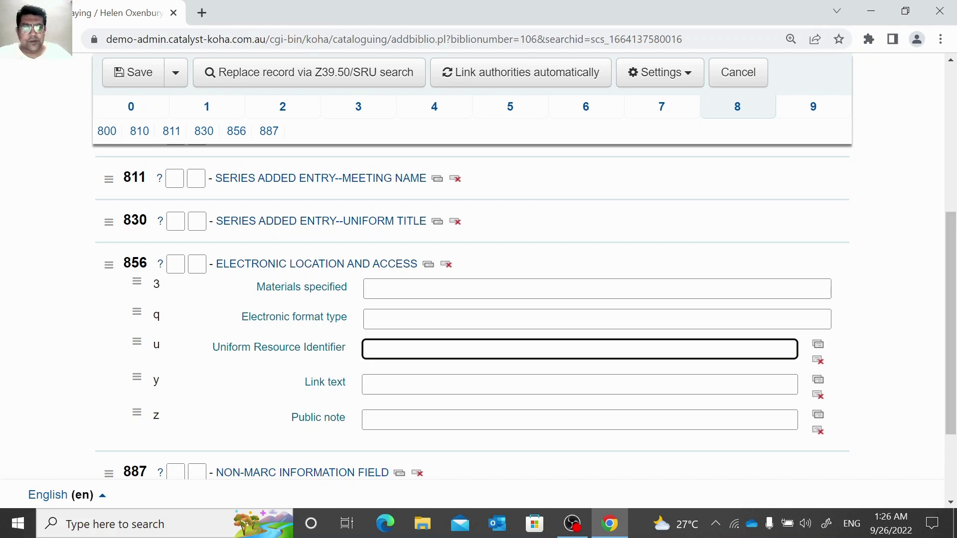
{"action": "right_click", "coordinate": [390, 347]}
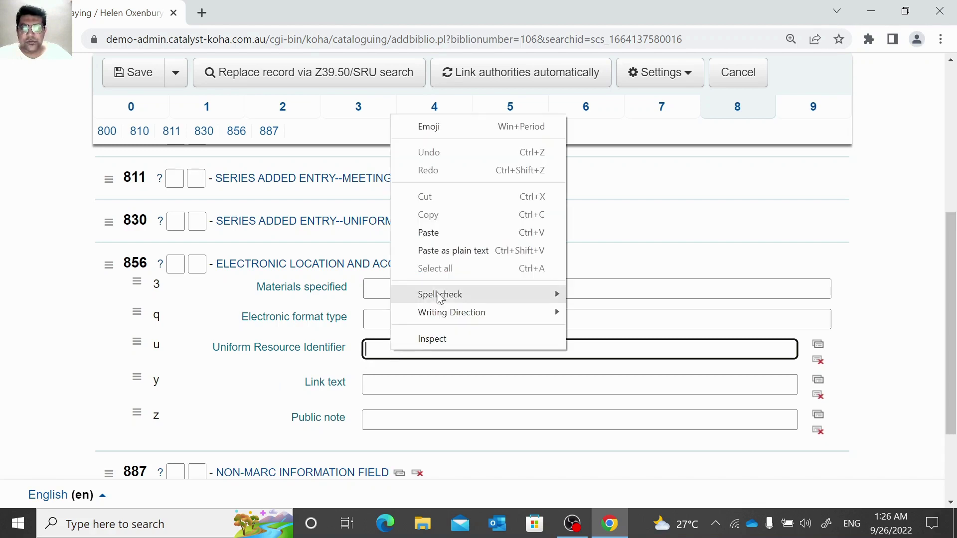
{"action": "left_click", "coordinate": [437, 233]}
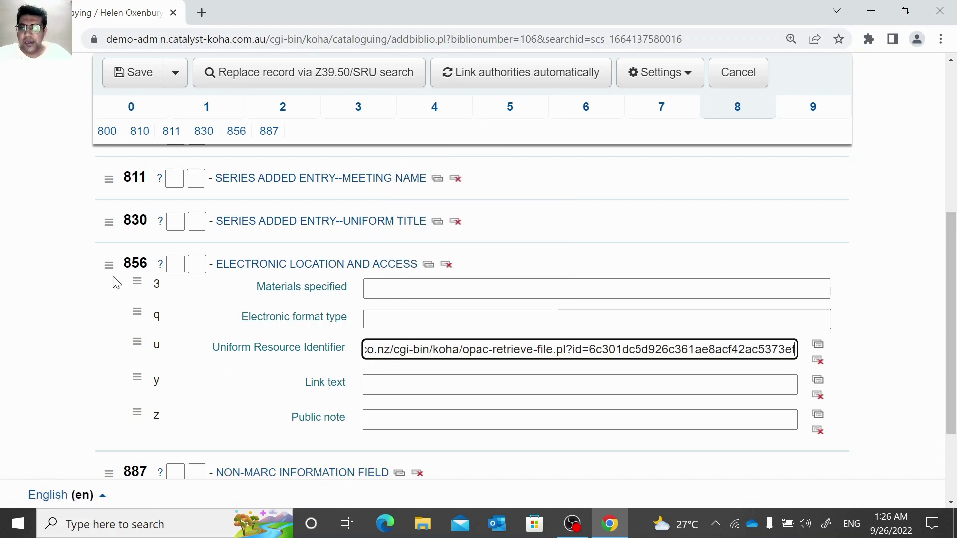
{"action": "left_click", "coordinate": [597, 289]}
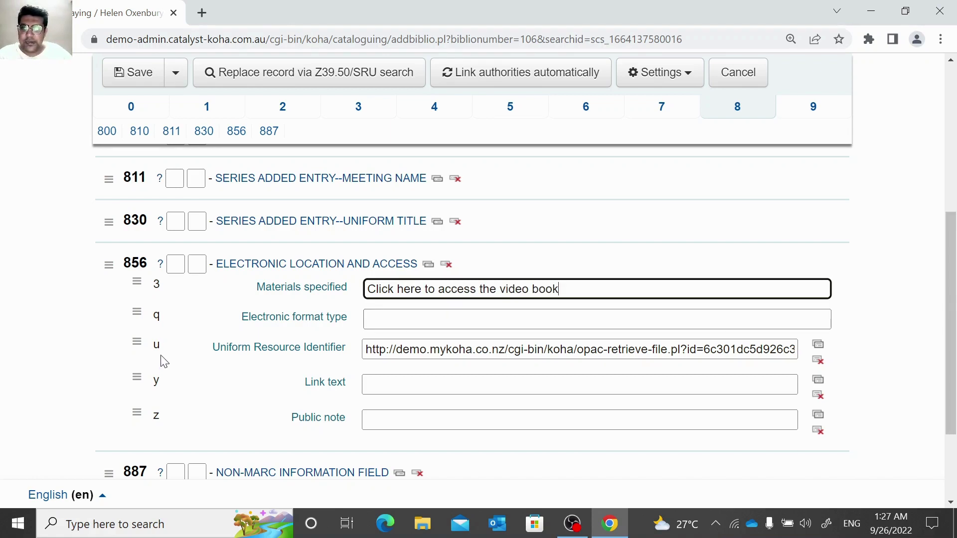
{"action": "scroll", "coordinate": [395, 335], "scroll_direction": "down", "scroll_amount": 2}
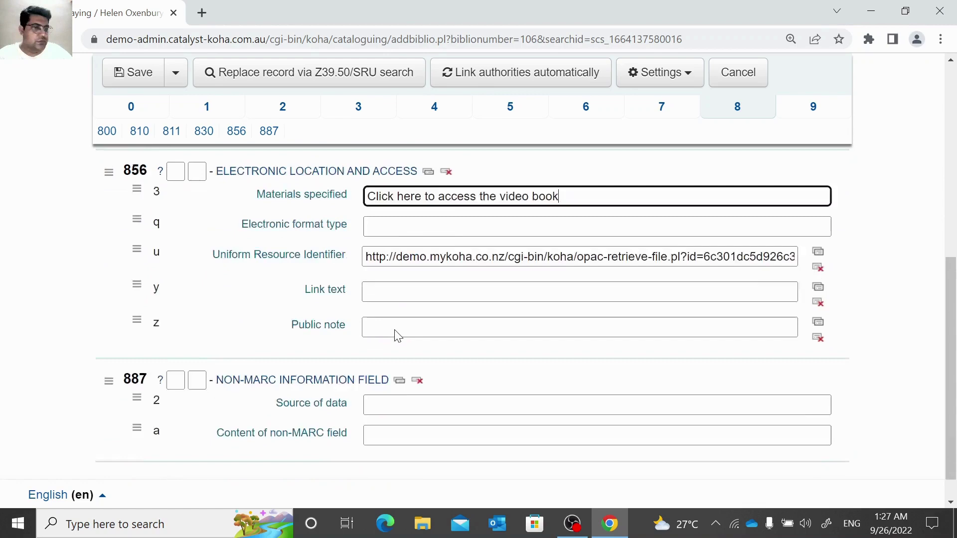
{"action": "left_click", "coordinate": [165, 76]}
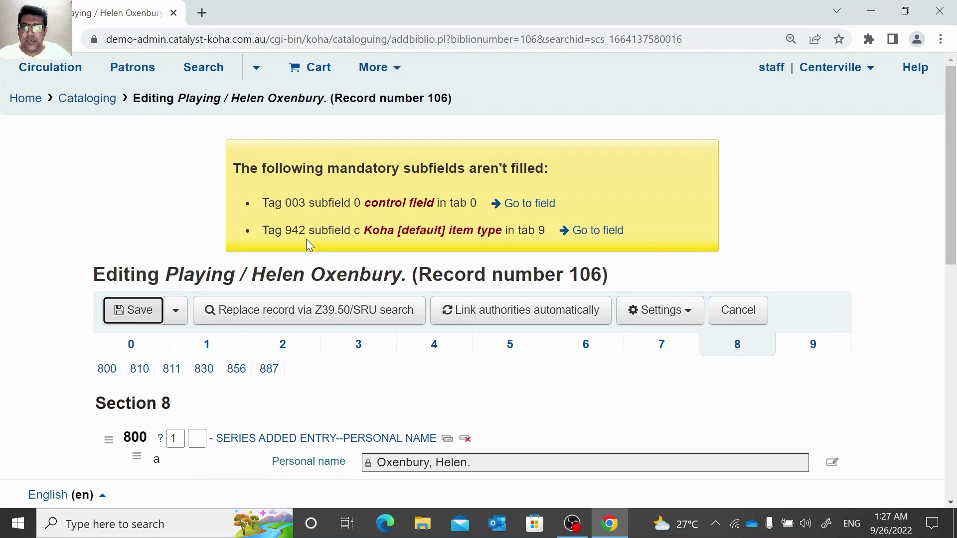
Enter OSI into the empty 003 field in tab 0.
{"action": "scroll", "coordinate": [133, 435], "scroll_direction": "down", "scroll_amount": 6}
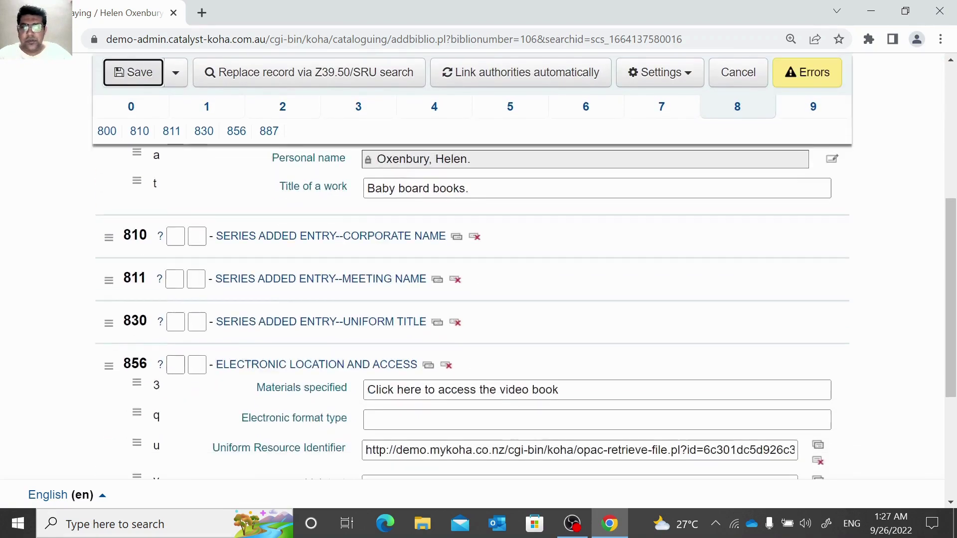
{"action": "scroll", "coordinate": [176, 401], "scroll_direction": "down", "scroll_amount": 1}
{"action": "scroll", "coordinate": [176, 400], "scroll_direction": "up", "scroll_amount": 7}
{"action": "left_click", "coordinate": [126, 355]}
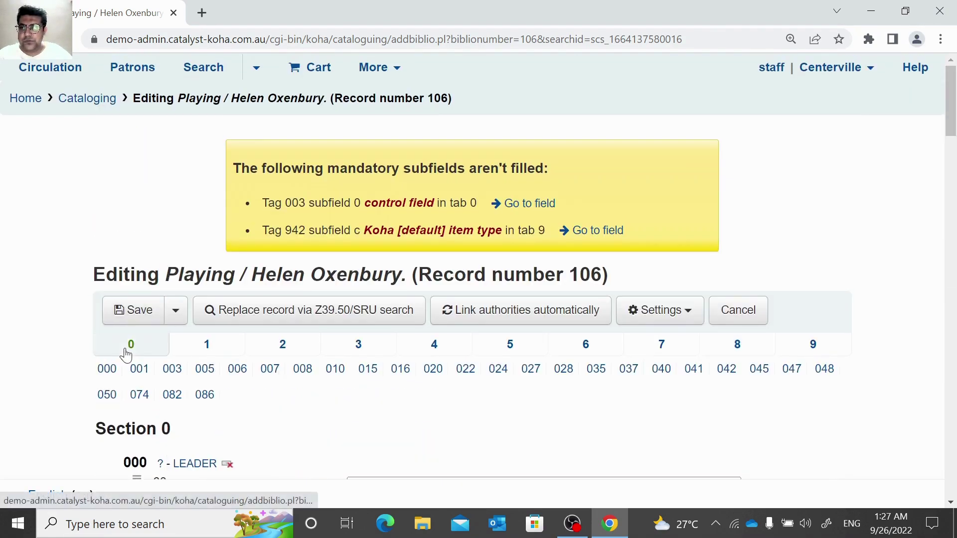
{"action": "scroll", "coordinate": [314, 271], "scroll_direction": "down", "scroll_amount": 5}
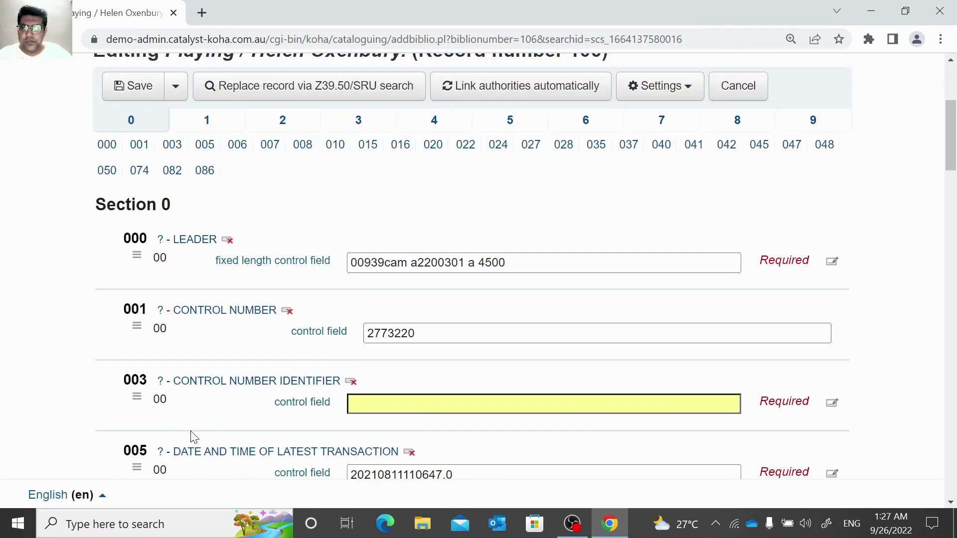
{"action": "left_click", "coordinate": [373, 402]}
{"action": "type", "text": "OSI"}
{"action": "key", "text": "Return"}
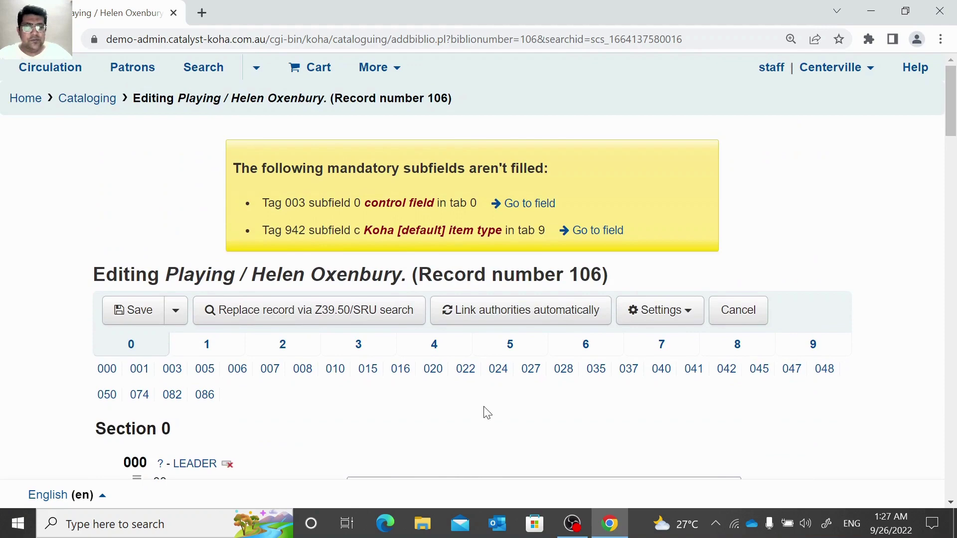
Set the 942 item type to Books in tab 9 and save the record.
{"action": "scroll", "coordinate": [602, 385], "scroll_direction": "down", "scroll_amount": 3}
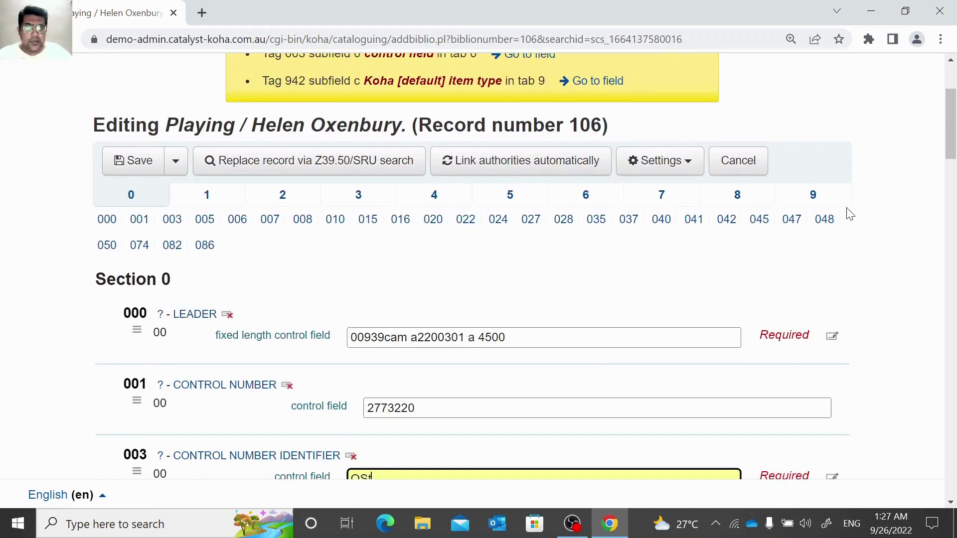
{"action": "left_click", "coordinate": [812, 195]}
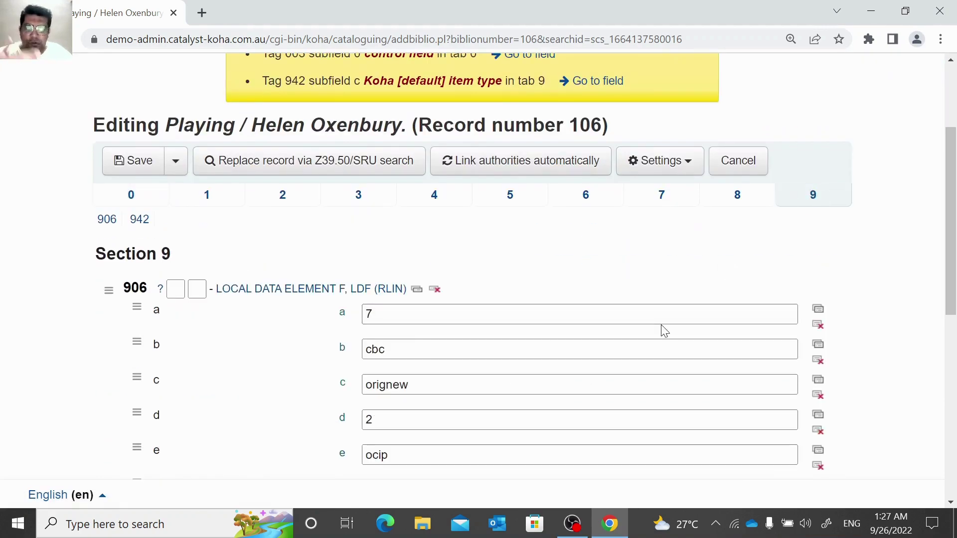
{"action": "scroll", "coordinate": [663, 330], "scroll_direction": "down", "scroll_amount": 3}
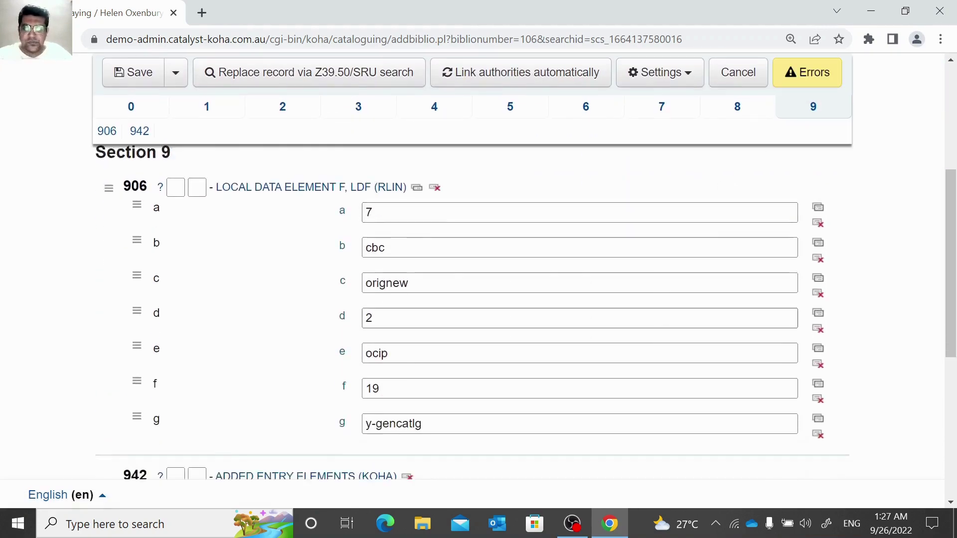
{"action": "left_click", "coordinate": [606, 464]}
{"action": "left_click", "coordinate": [444, 384]}
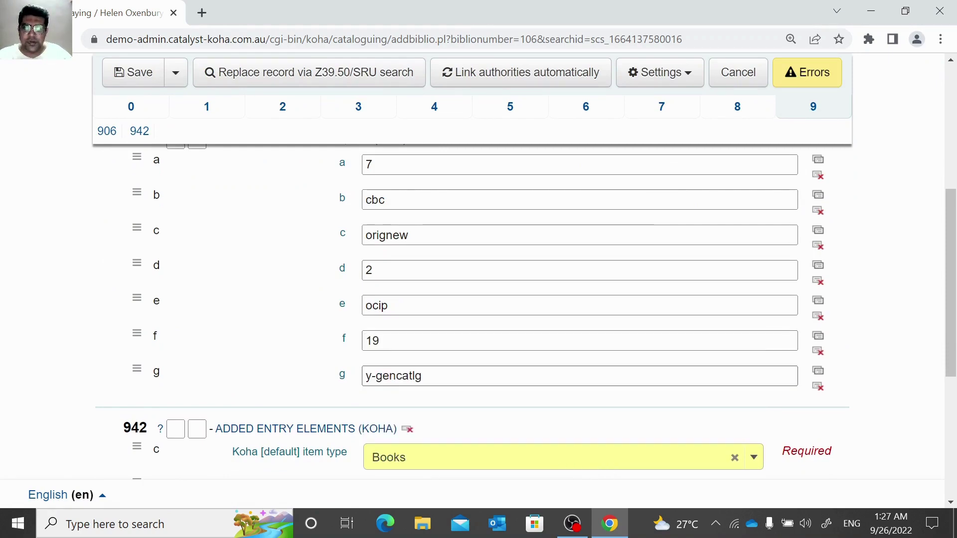
{"action": "scroll", "coordinate": [299, 358], "scroll_direction": "up", "scroll_amount": 5}
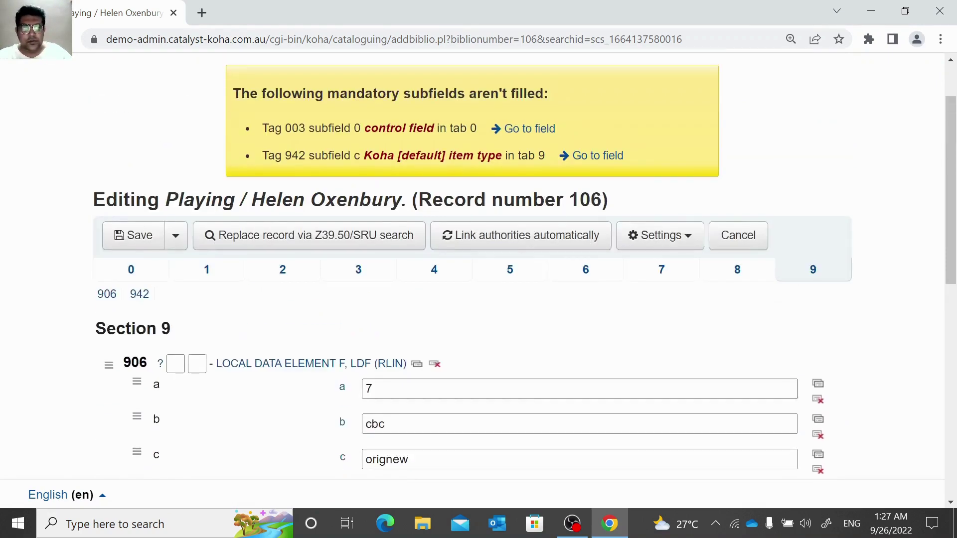
{"action": "left_click", "coordinate": [142, 237]}
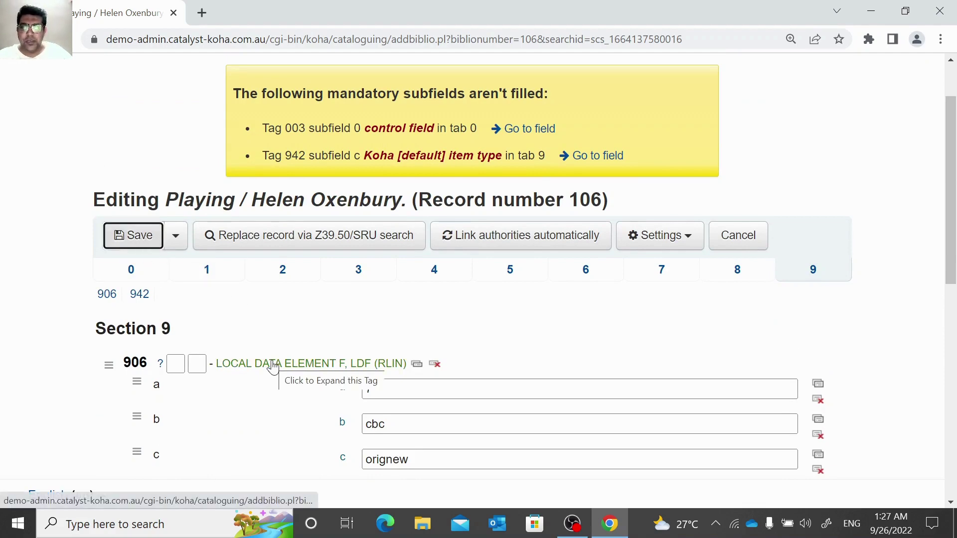
Scroll the Playing record's detail page to check the video book under Online resources.
{"action": "scroll", "coordinate": [273, 369], "scroll_direction": "down", "scroll_amount": 1}
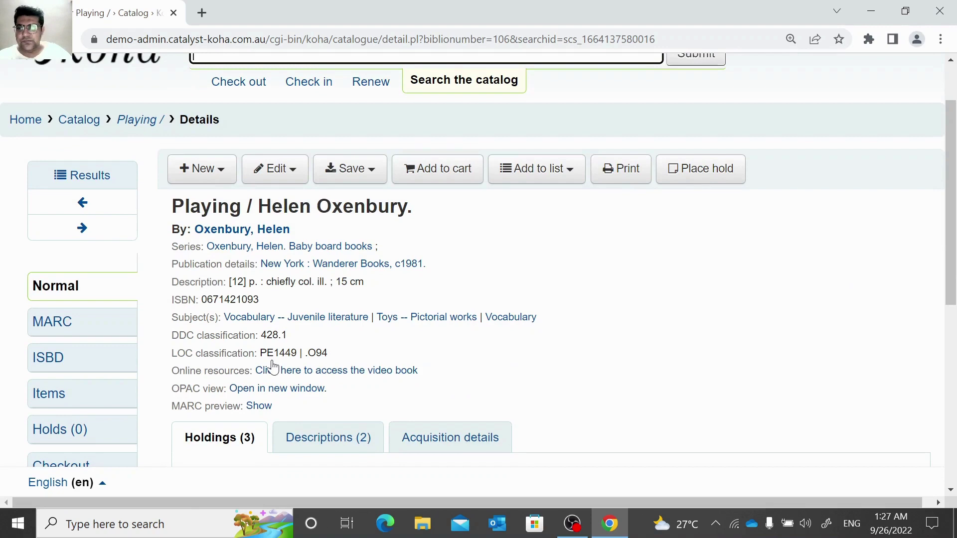
{"action": "scroll", "coordinate": [551, 354], "scroll_direction": "down", "scroll_amount": 1}
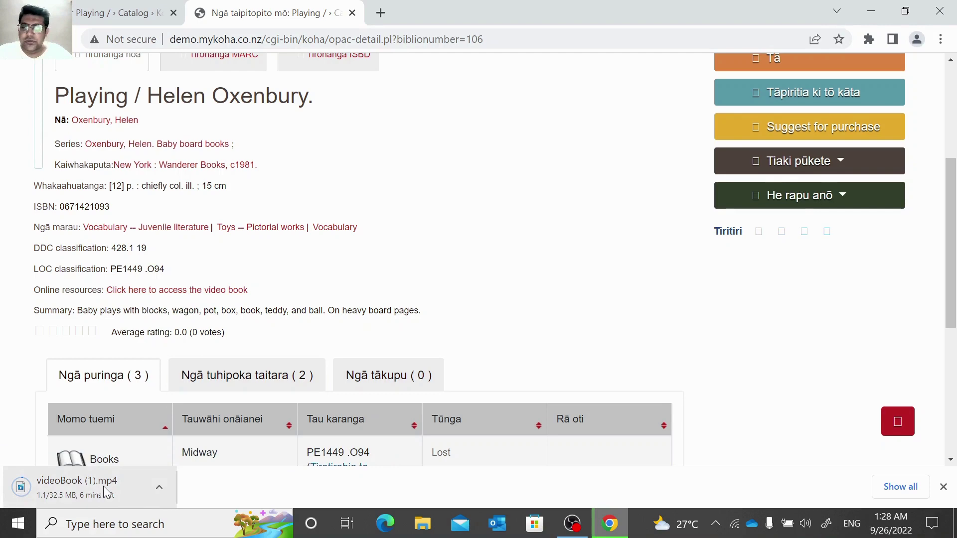
{"action": "scroll", "coordinate": [278, 271], "scroll_direction": "up", "scroll_amount": 5}
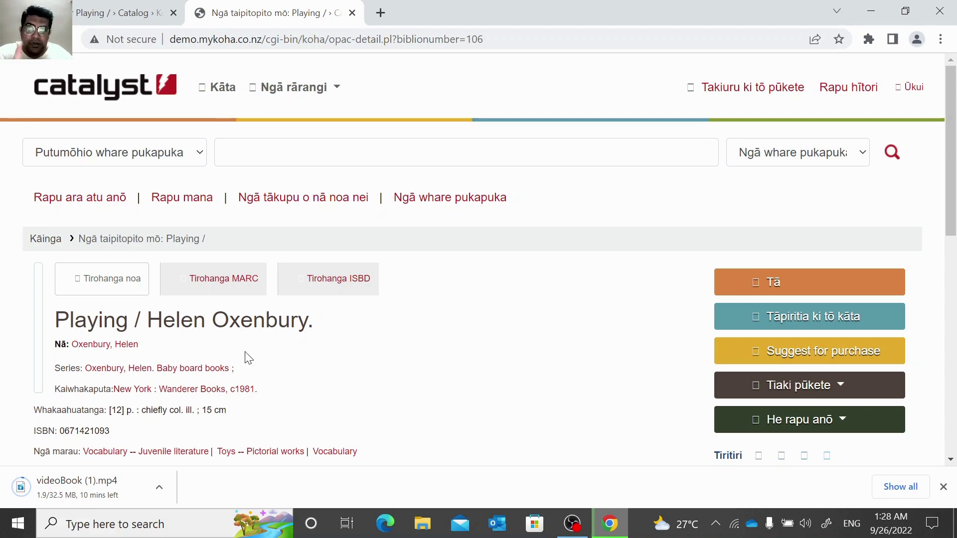
Review the Playing record's details in the staff interface tab.
{"action": "left_click", "coordinate": [124, 13]}
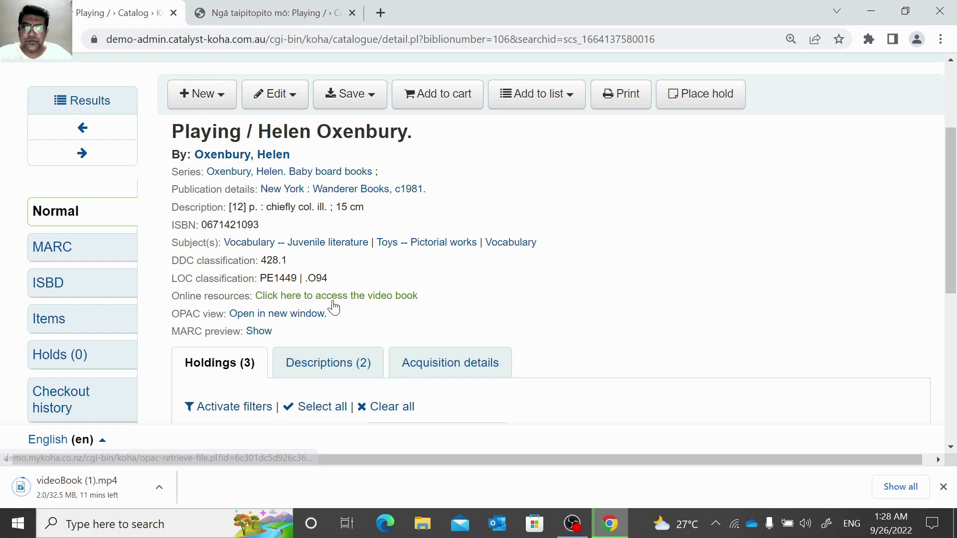
{"action": "scroll", "coordinate": [333, 305], "scroll_direction": "up", "scroll_amount": 3}
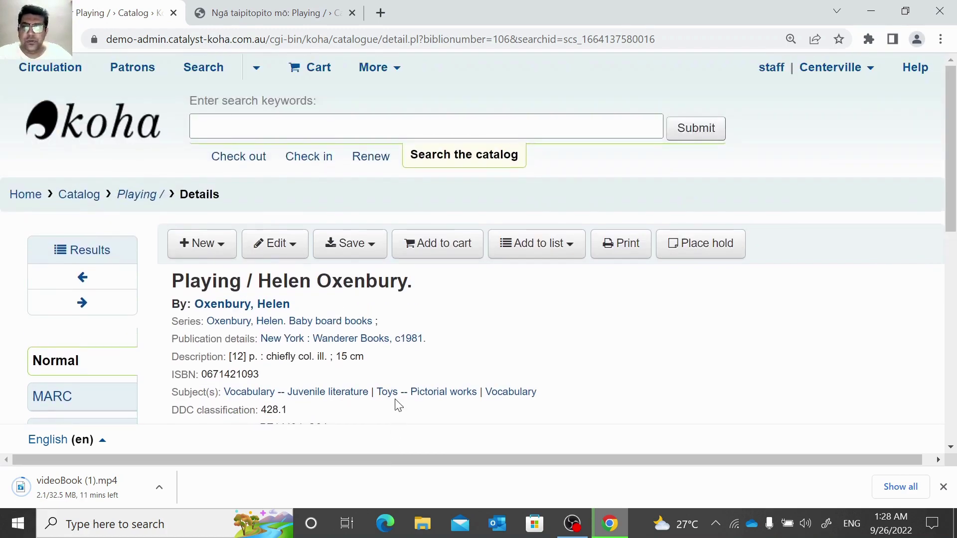
{"action": "scroll", "coordinate": [384, 359], "scroll_direction": "down", "scroll_amount": 3}
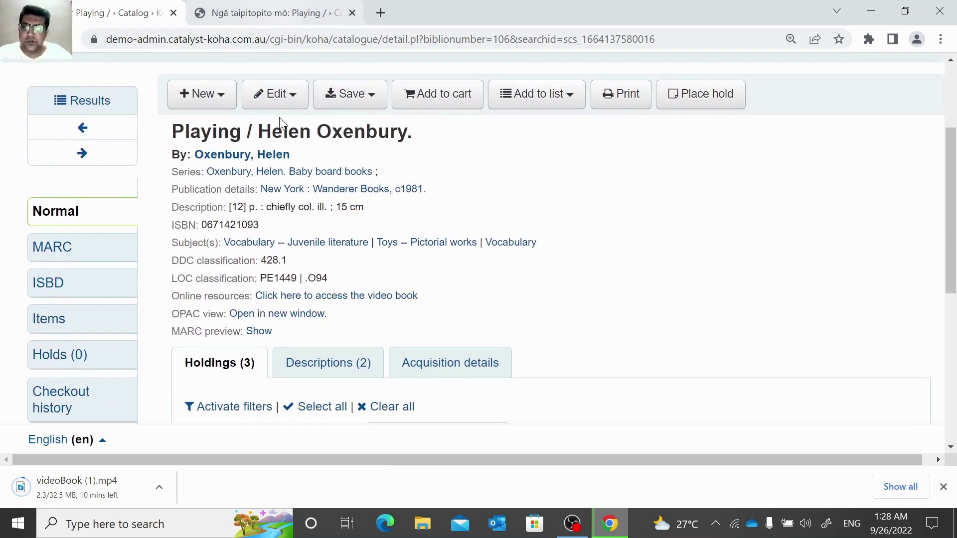
{"action": "scroll", "coordinate": [301, 250], "scroll_direction": "down", "scroll_amount": 5}
{"action": "scroll", "coordinate": [300, 249], "scroll_direction": "down", "scroll_amount": 2}
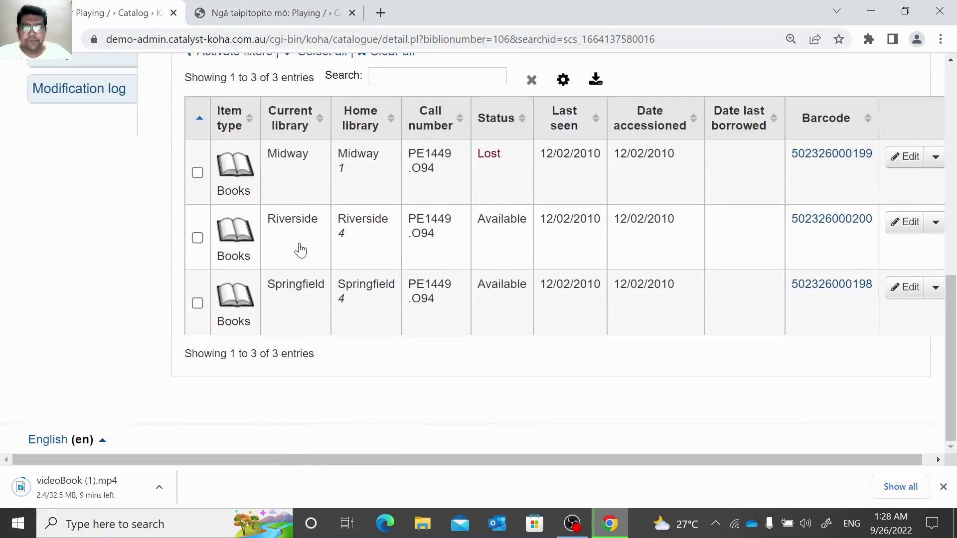
{"action": "scroll", "coordinate": [299, 239], "scroll_direction": "up", "scroll_amount": 9}
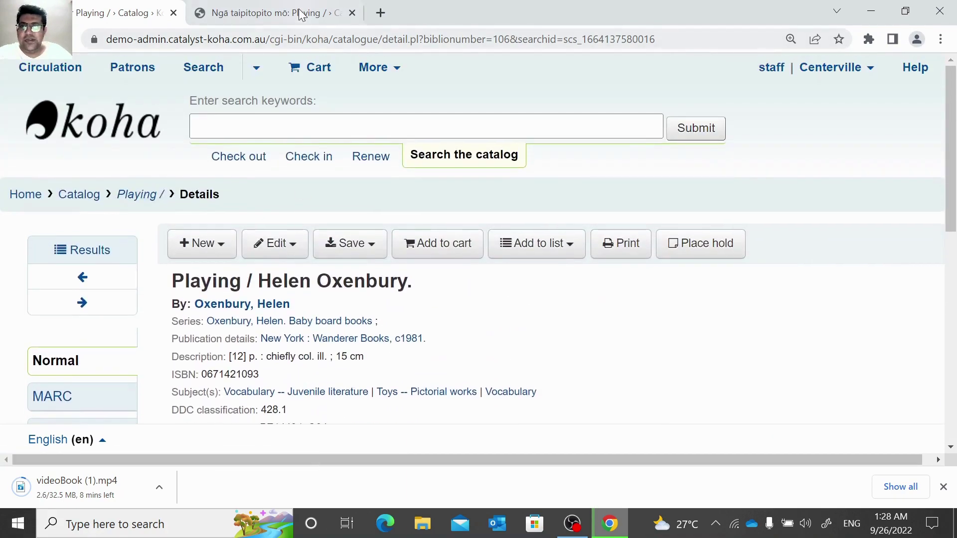
Confirm the OPAC page lists the video book online resource, then go to the staff home page.
{"action": "left_click", "coordinate": [299, 13]}
{"action": "scroll", "coordinate": [352, 249], "scroll_direction": "down", "scroll_amount": 4}
{"action": "scroll", "coordinate": [352, 252], "scroll_direction": "down", "scroll_amount": 4}
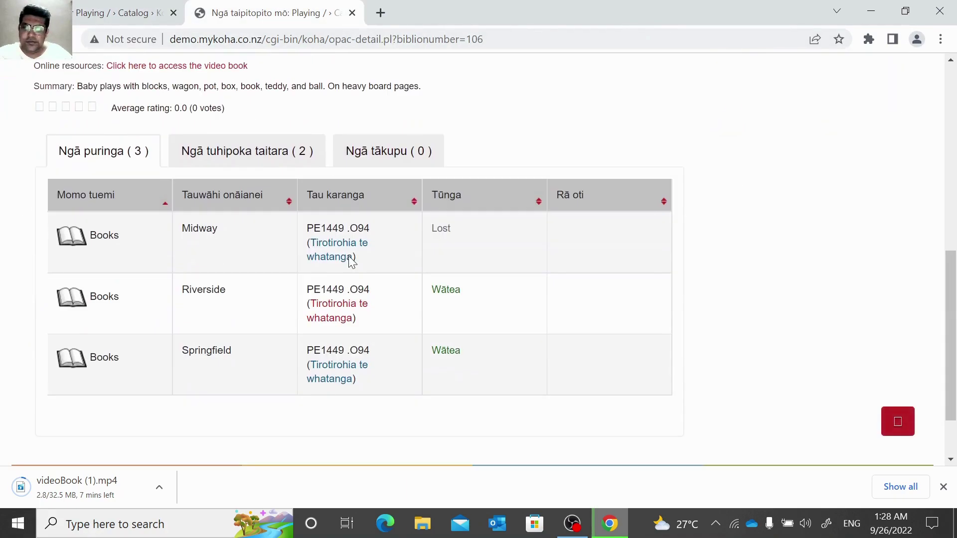
{"action": "scroll", "coordinate": [480, 372], "scroll_direction": "up", "scroll_amount": 6}
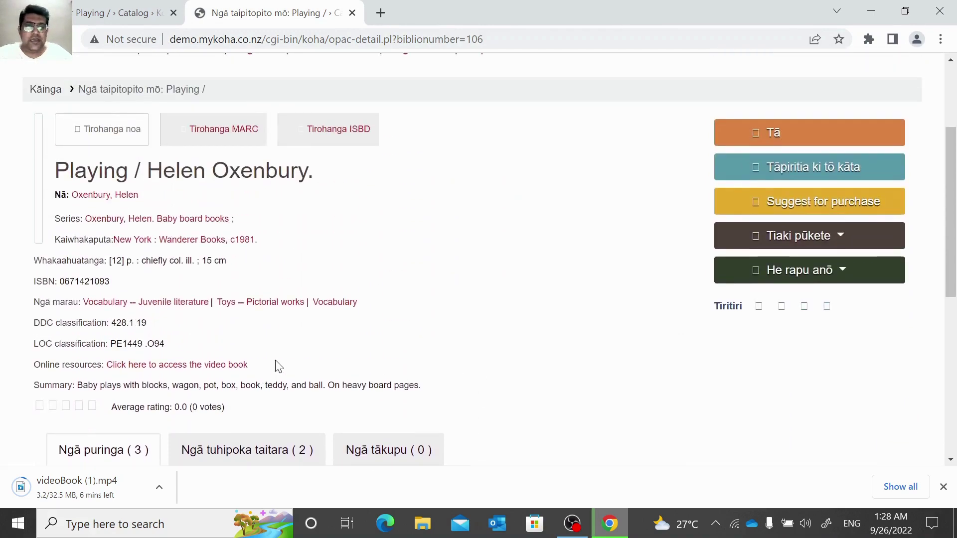
{"action": "scroll", "coordinate": [273, 363], "scroll_direction": "up", "scroll_amount": 4}
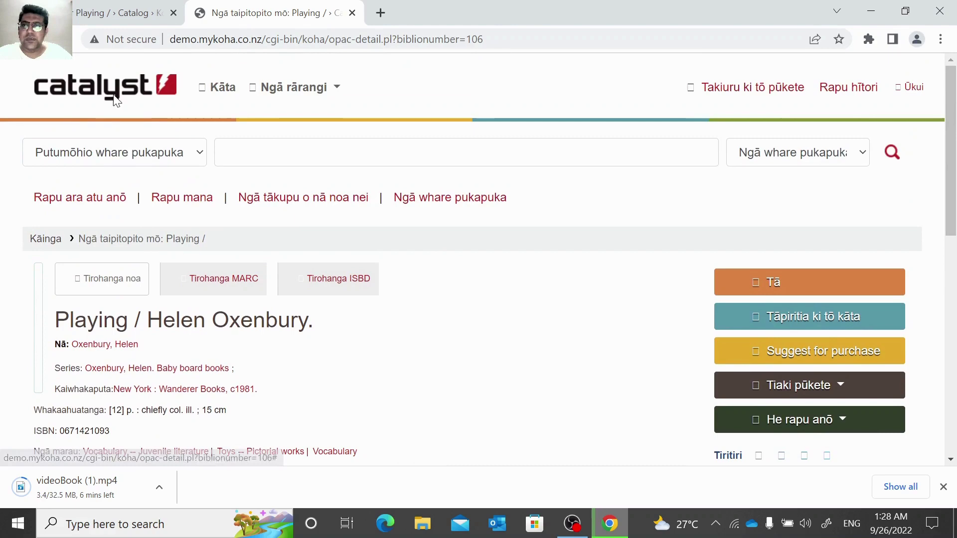
{"action": "left_click", "coordinate": [106, 6]}
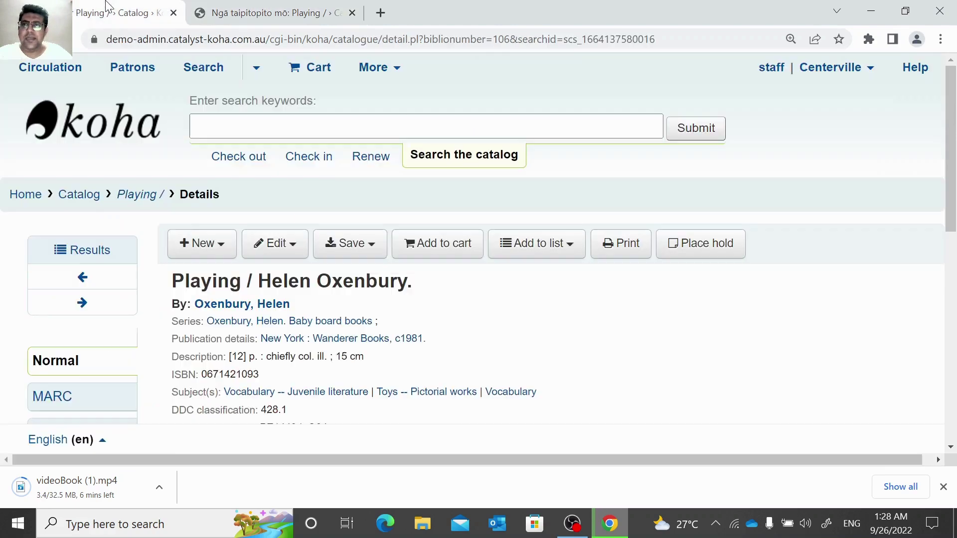
{"action": "left_click", "coordinate": [34, 197]}
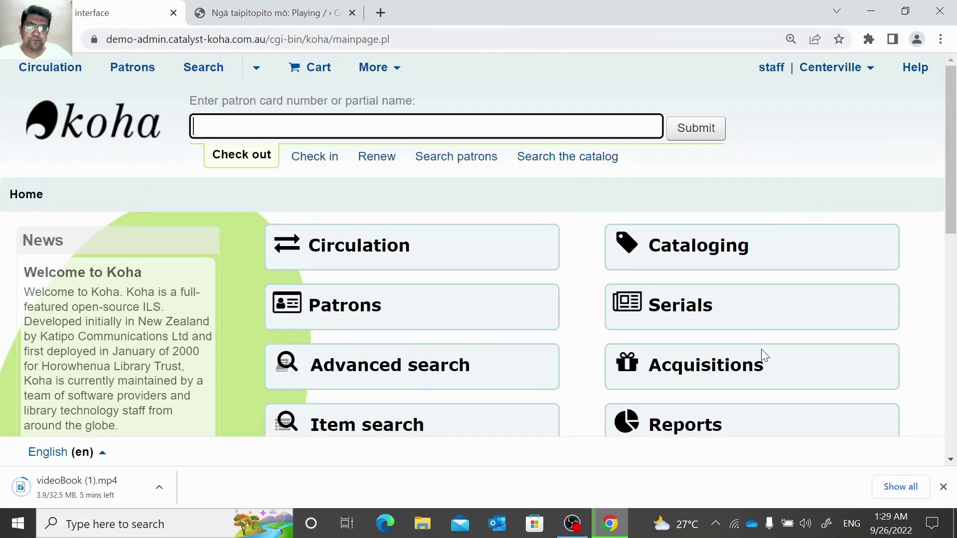
Open the Upload tool from the Tools module.
{"action": "scroll", "coordinate": [765, 355], "scroll_direction": "down", "scroll_amount": 3}
{"action": "left_click", "coordinate": [765, 355]}
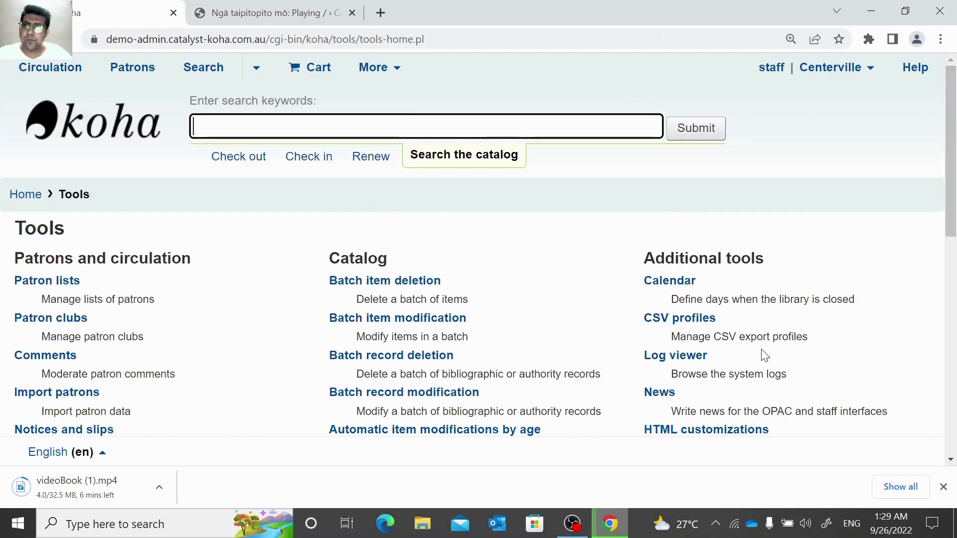
{"action": "scroll", "coordinate": [762, 354], "scroll_direction": "down", "scroll_amount": 3}
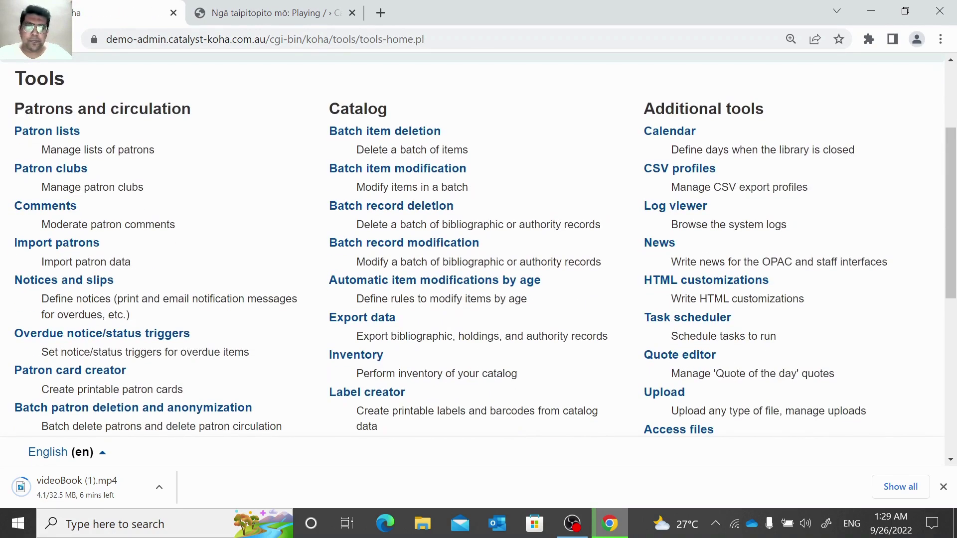
{"action": "left_click", "coordinate": [669, 398]}
{"action": "scroll", "coordinate": [585, 311], "scroll_direction": "down", "scroll_amount": 3}
{"action": "scroll", "coordinate": [492, 305], "scroll_direction": "down", "scroll_amount": 4}
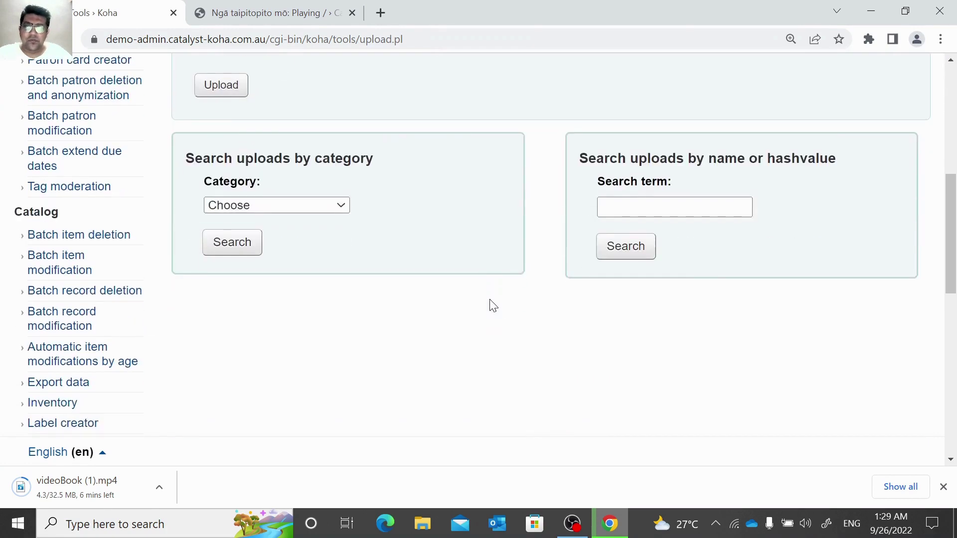
{"action": "scroll", "coordinate": [492, 304], "scroll_direction": "up", "scroll_amount": 6}
Upload KohaCon22-Printed-Program.pdf under Permanent file uploads with public downloads allowed.
{"action": "left_click", "coordinate": [327, 166]}
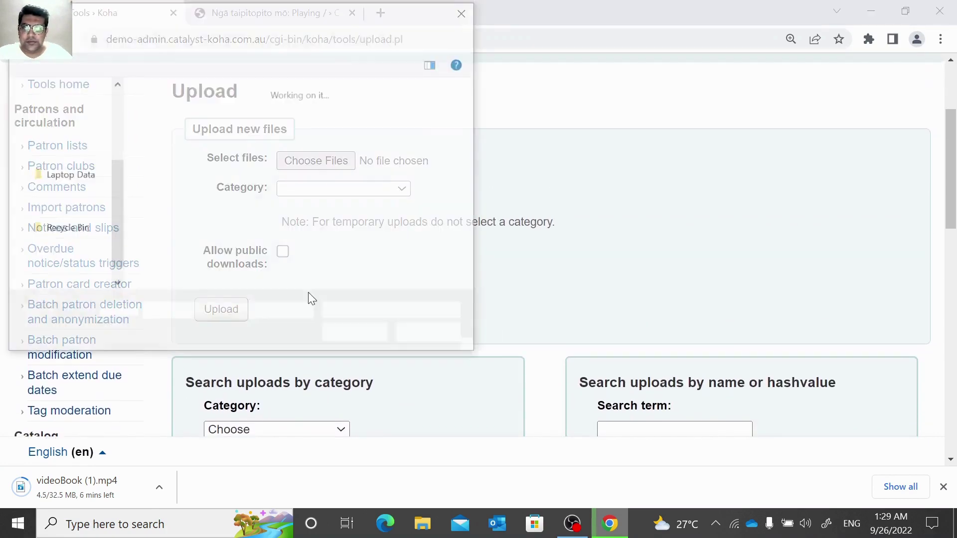
{"action": "scroll", "coordinate": [357, 250], "scroll_direction": "down", "scroll_amount": 5}
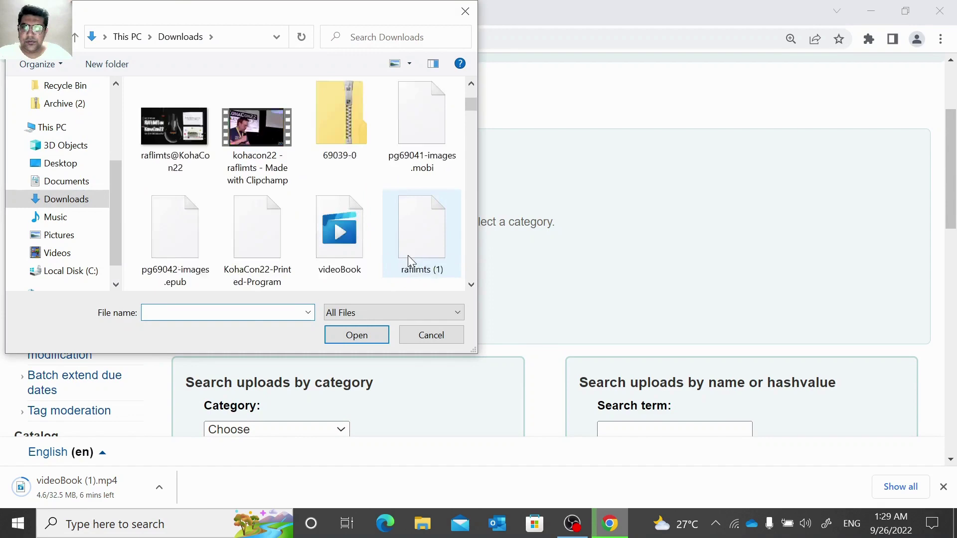
{"action": "scroll", "coordinate": [407, 255], "scroll_direction": "down", "scroll_amount": 2}
{"action": "left_click", "coordinate": [257, 135]}
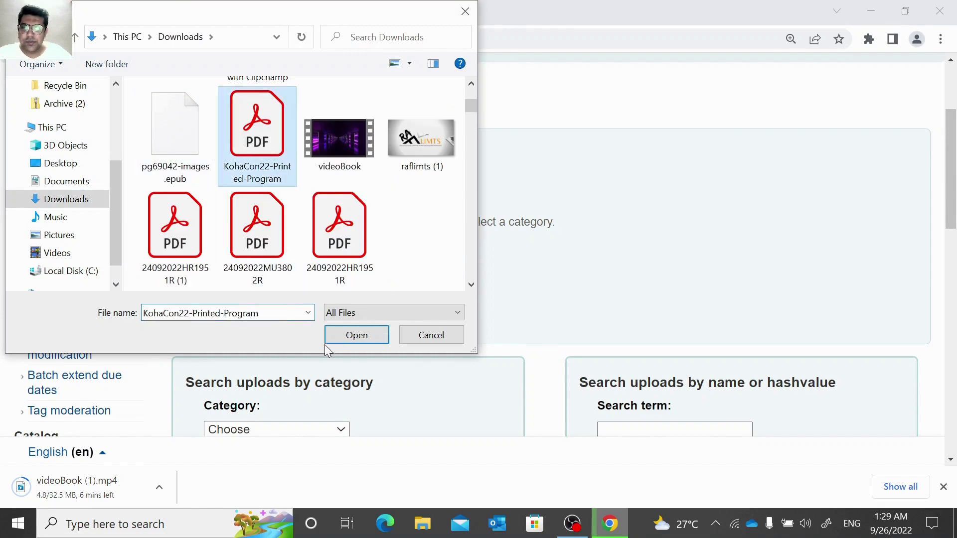
{"action": "left_click", "coordinate": [343, 336]}
{"action": "left_click", "coordinate": [351, 188]}
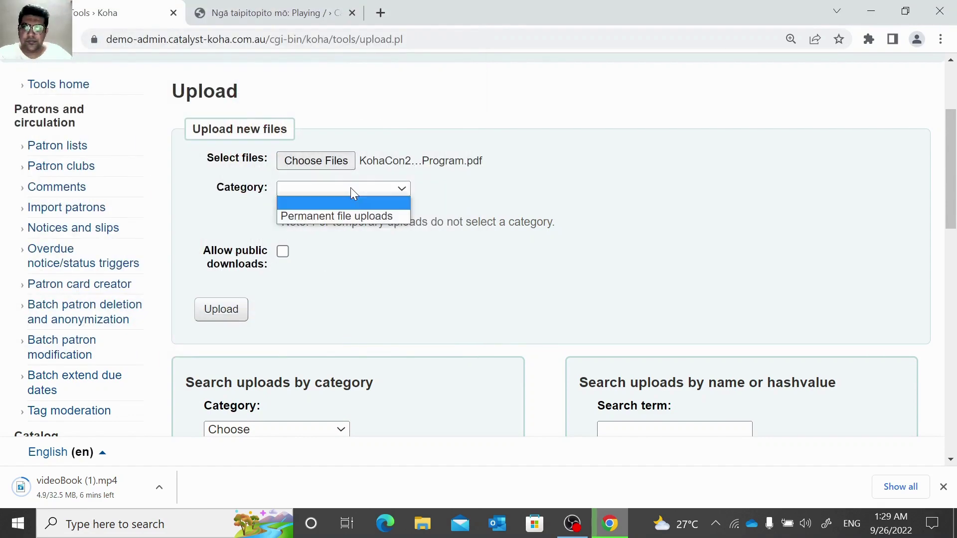
{"action": "left_click", "coordinate": [331, 222]}
{"action": "left_click", "coordinate": [273, 255]}
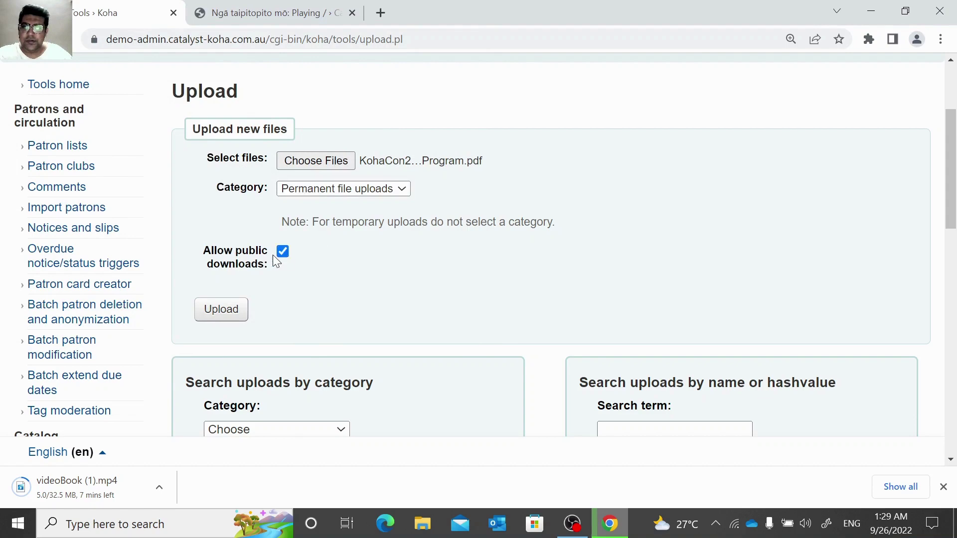
{"action": "left_click", "coordinate": [215, 317]}
Copy the uploaded PDF's public download link.
{"action": "scroll", "coordinate": [448, 334], "scroll_direction": "down", "scroll_amount": 4}
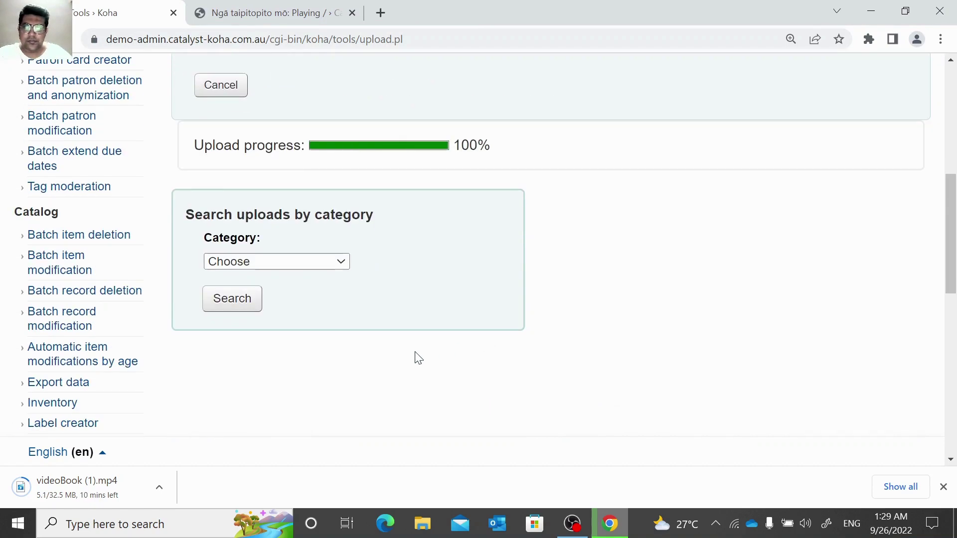
{"action": "scroll", "coordinate": [512, 379], "scroll_direction": "down", "scroll_amount": 3}
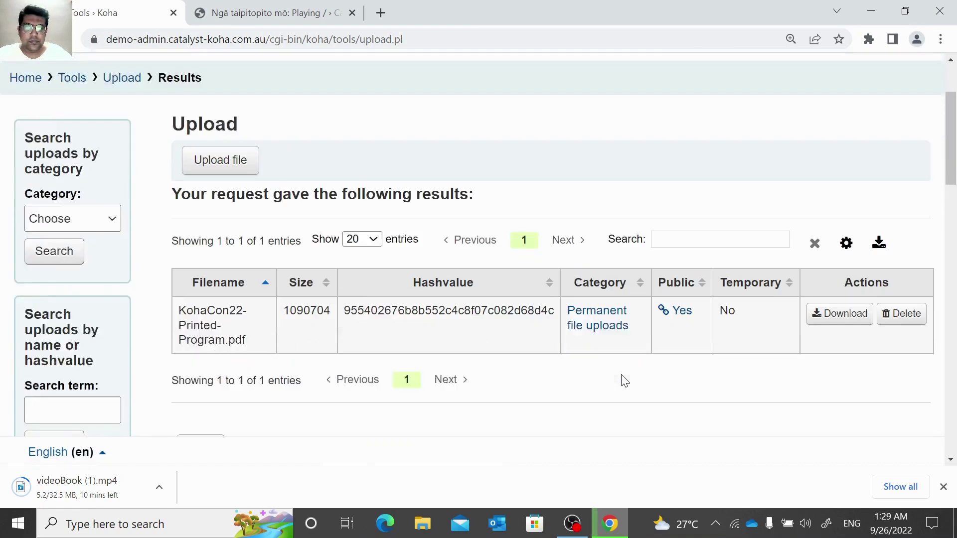
{"action": "left_click", "coordinate": [684, 282]}
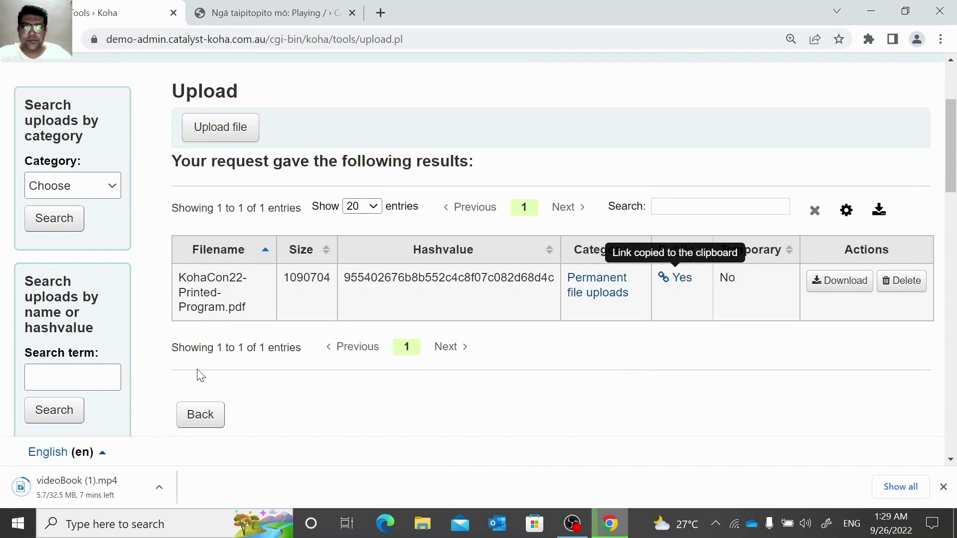
Search Permanent file uploads, listing 11605311.marc, KohaCon22-Printed-Program.pdf and videoBook.mp4.
{"action": "left_click", "coordinate": [214, 423]}
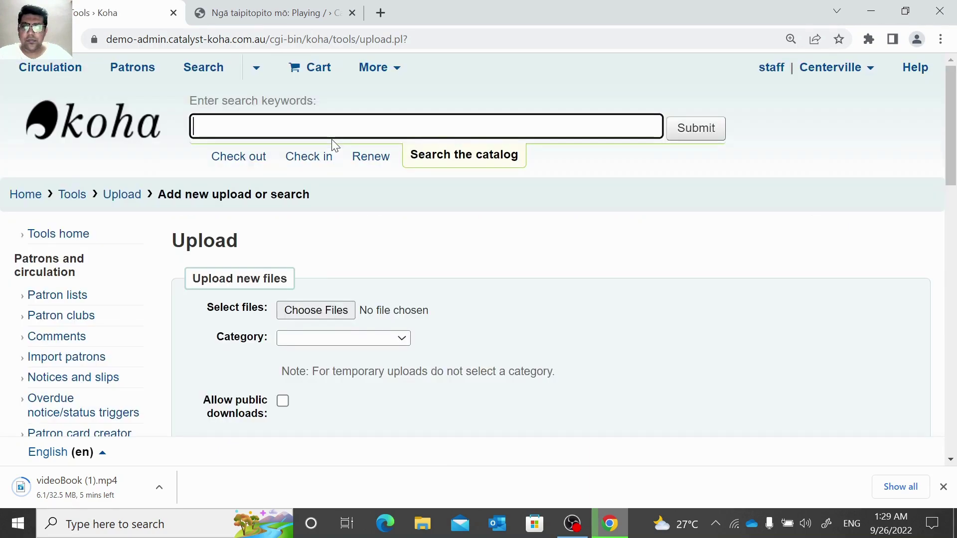
{"action": "scroll", "coordinate": [329, 355], "scroll_direction": "down", "scroll_amount": 4}
{"action": "left_click", "coordinate": [301, 279]}
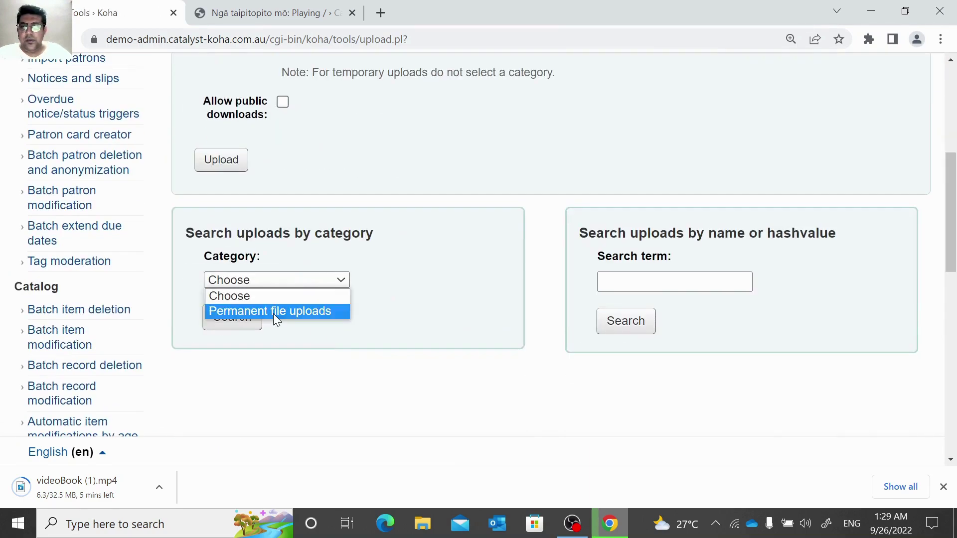
{"action": "left_click", "coordinate": [273, 313]}
{"action": "left_click", "coordinate": [250, 325]}
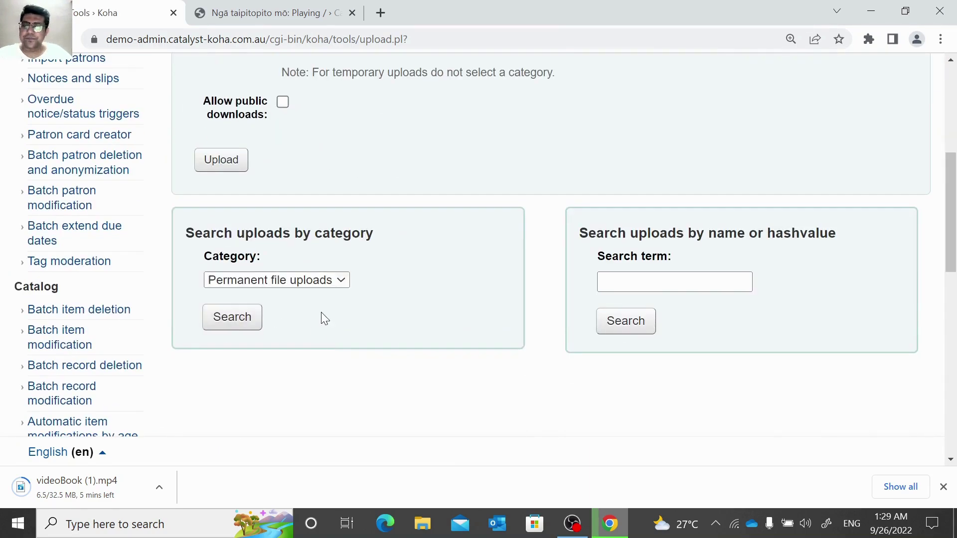
{"action": "scroll", "coordinate": [513, 248], "scroll_direction": "down", "scroll_amount": 4}
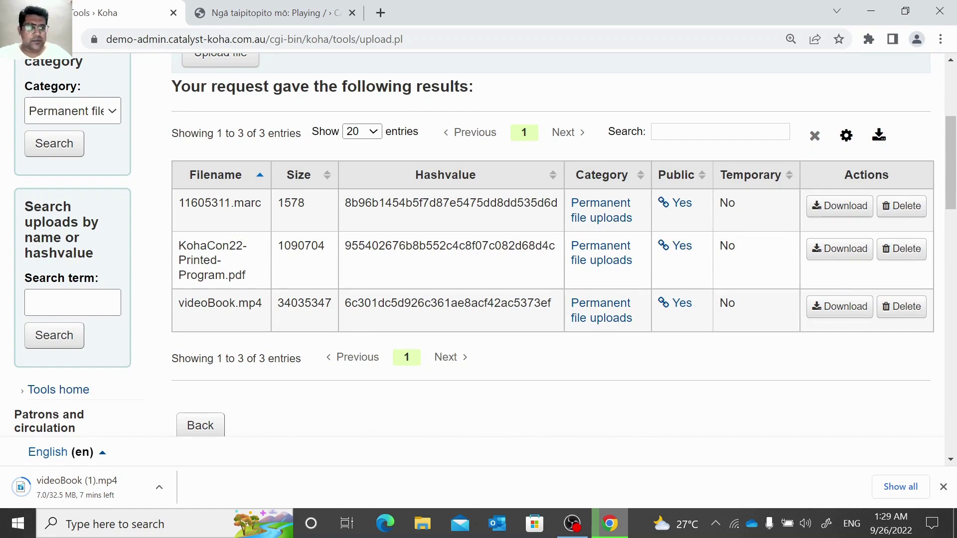
{"action": "scroll", "coordinate": [306, 244], "scroll_direction": "down", "scroll_amount": 3}
{"action": "scroll", "coordinate": [279, 241], "scroll_direction": "up", "scroll_amount": 2}
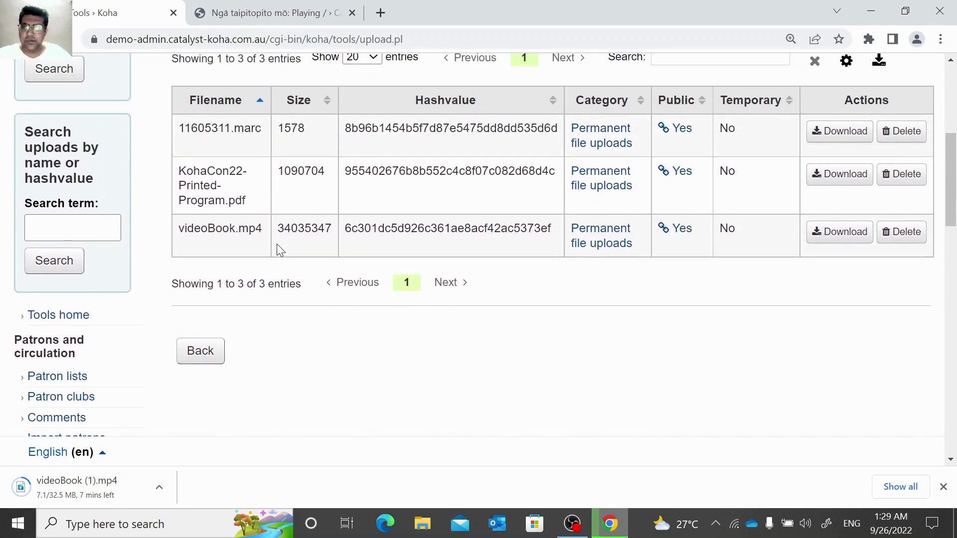
{"action": "scroll", "coordinate": [276, 238], "scroll_direction": "up", "scroll_amount": 1}
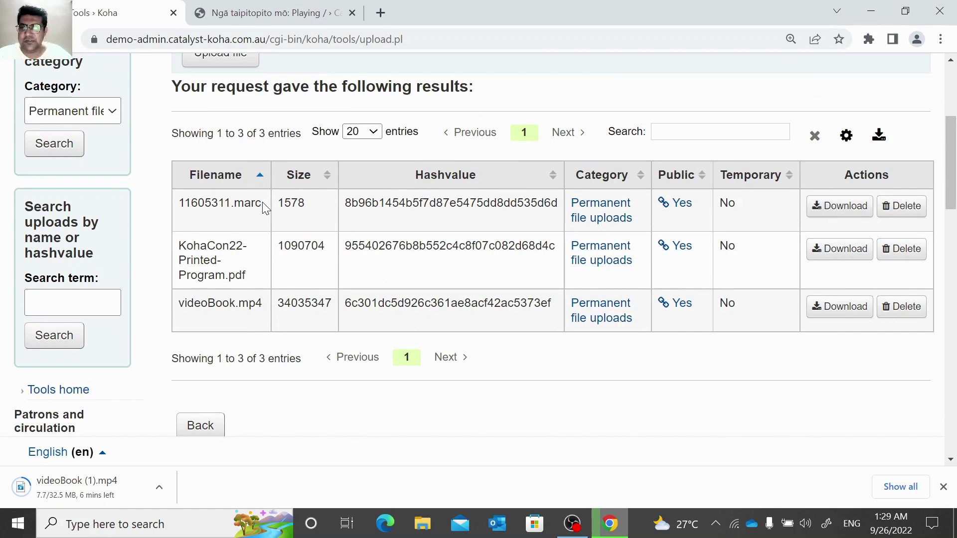
{"action": "left_click_drag", "start_coordinate": [266, 208], "coordinate": [184, 204]}
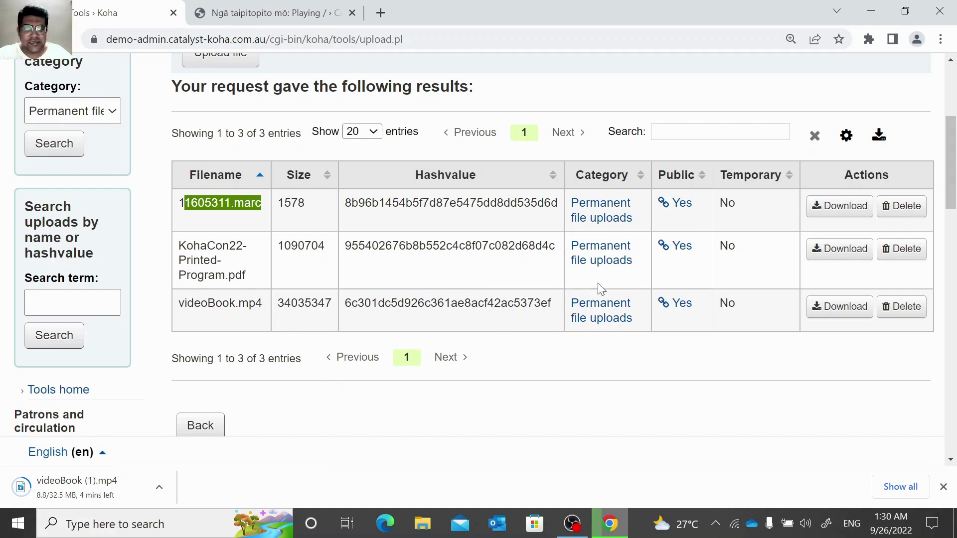
Copy videoBook.mp4's public link and return to the Playing / Helen Oxenbury OPAC page.
{"action": "left_click", "coordinate": [677, 305]}
{"action": "scroll", "coordinate": [665, 330], "scroll_direction": "up", "scroll_amount": 5}
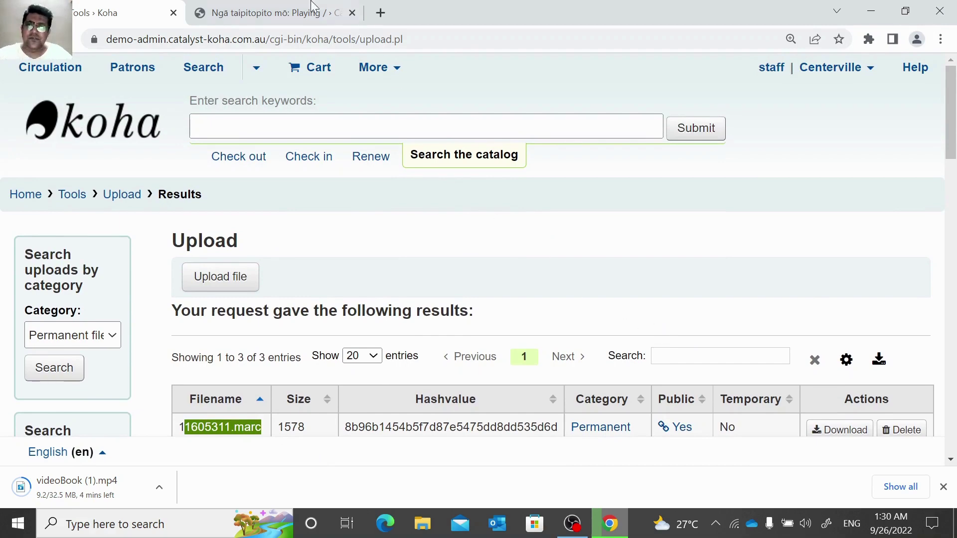
{"action": "left_click", "coordinate": [302, 11]}
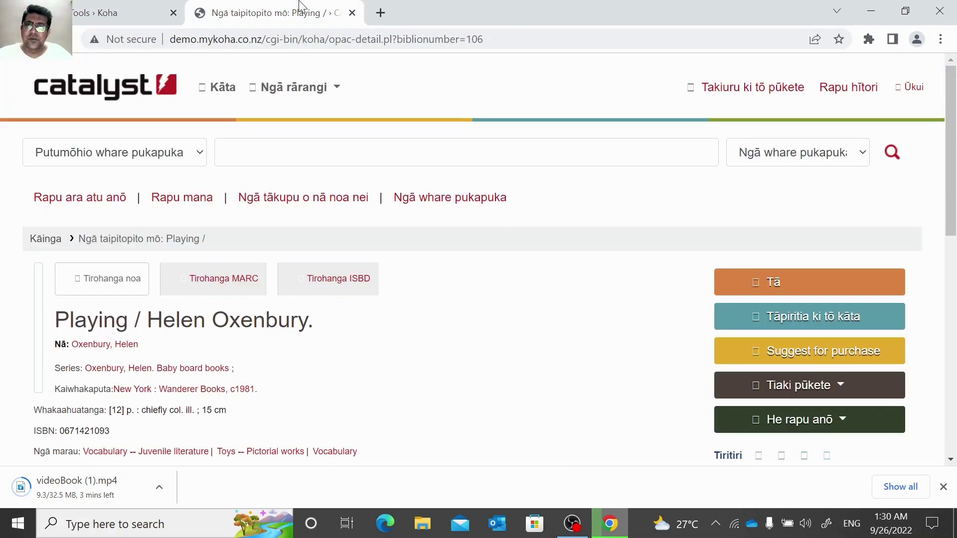
{"action": "scroll", "coordinate": [293, 300], "scroll_direction": "down", "scroll_amount": 5}
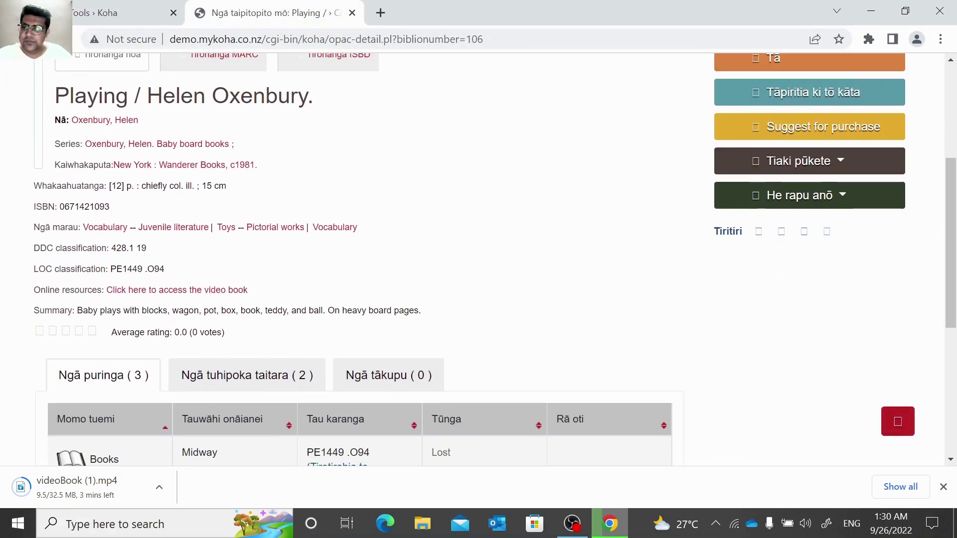
{"action": "scroll", "coordinate": [495, 259], "scroll_direction": "up", "scroll_amount": 5}
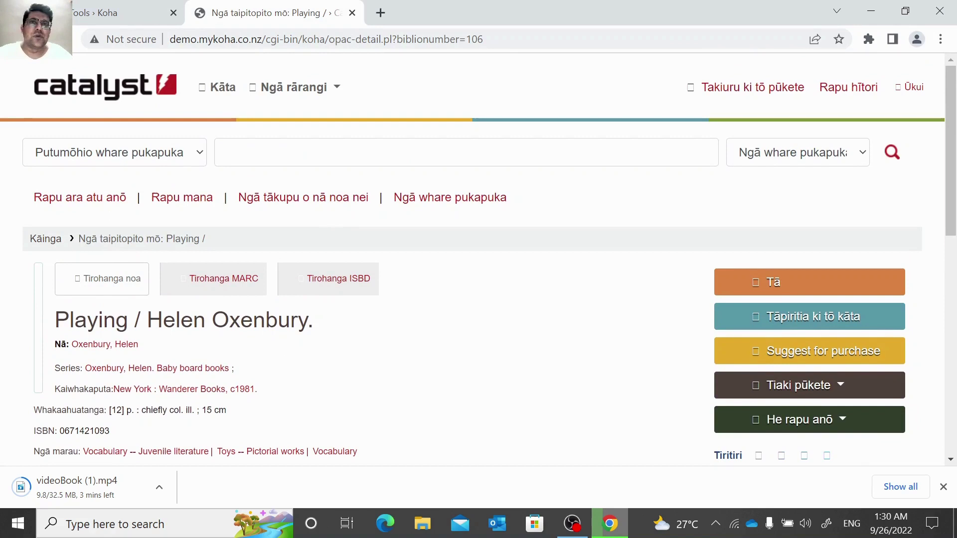